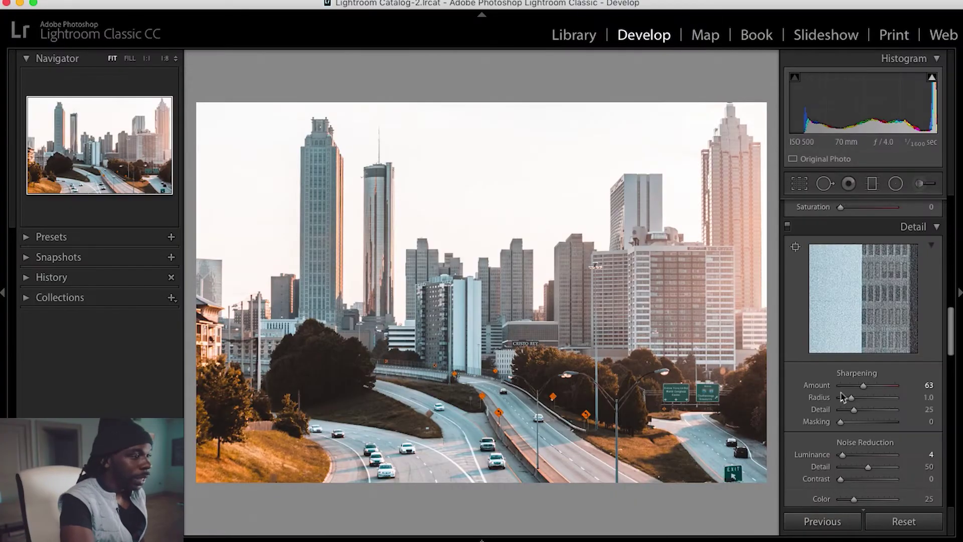
Toggle the skyline photo between its edited version and the unedited original to compare them
scroll(895, 326, up, 10)
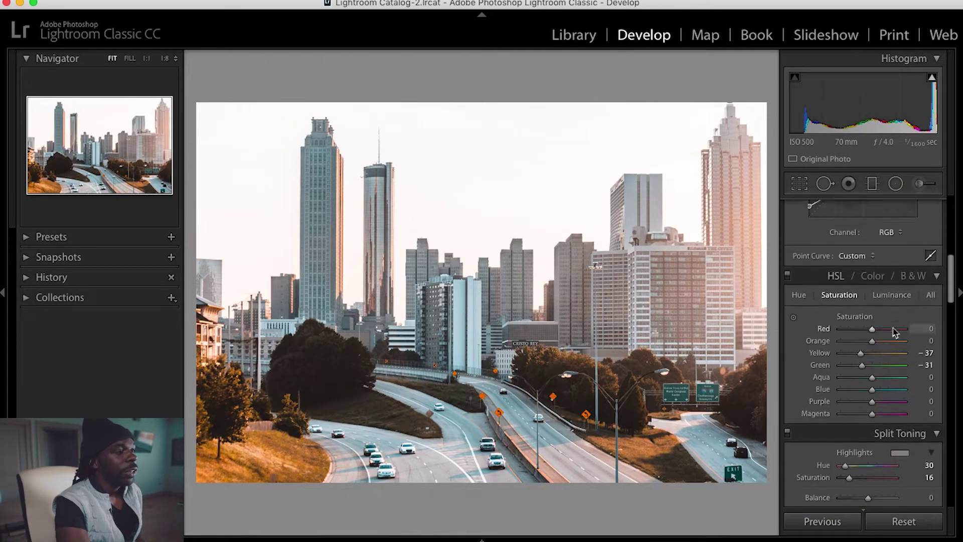
scroll(895, 332, up, 8)
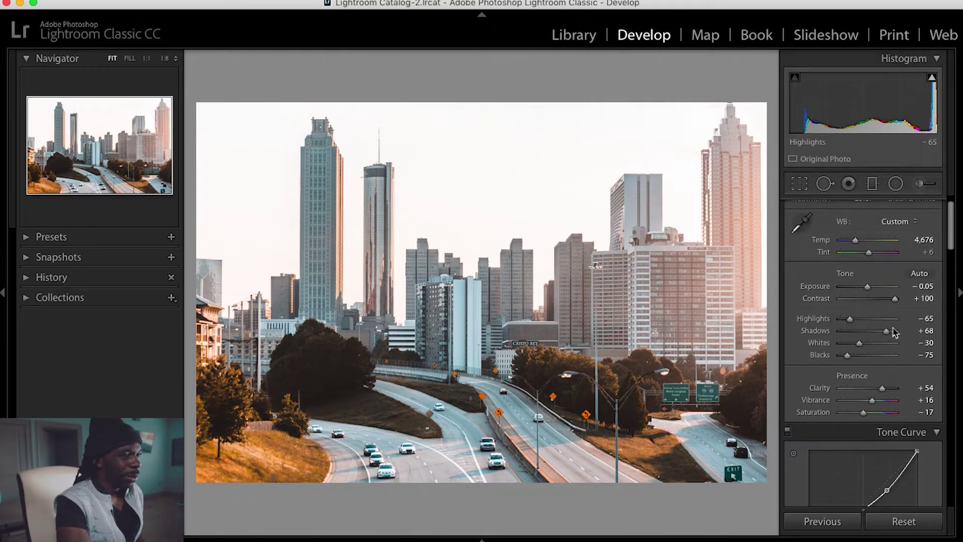
scroll(896, 333, down, 1)
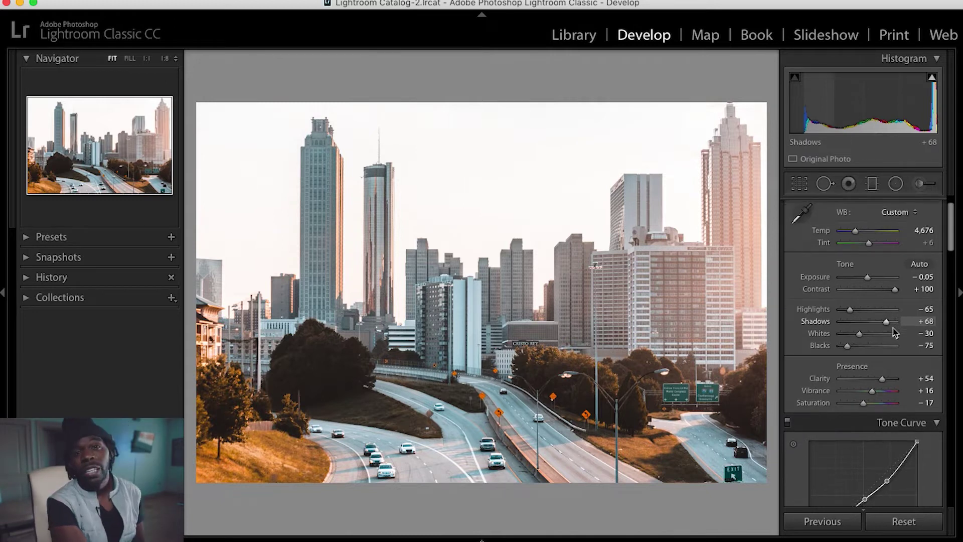
scroll(895, 332, up, 5)
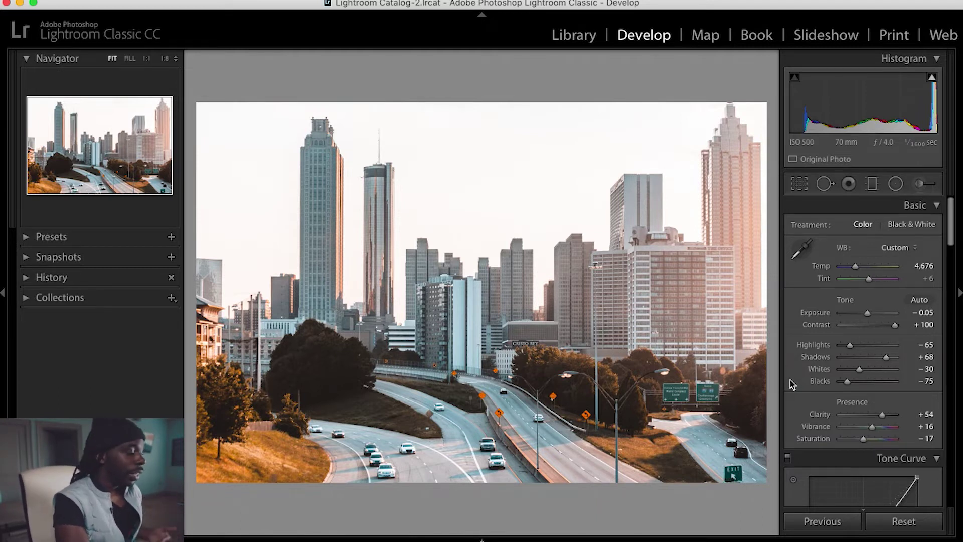
key(backslash)
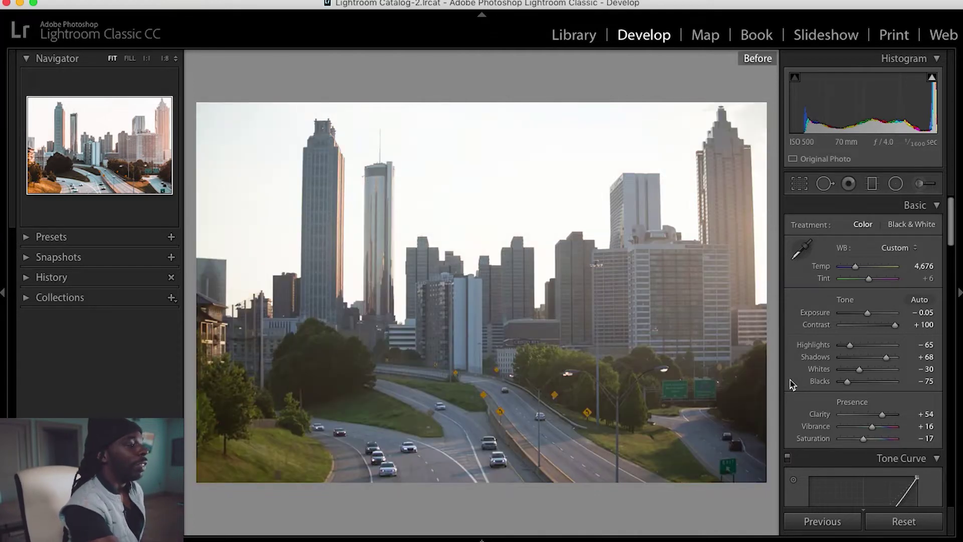
key(backslash)
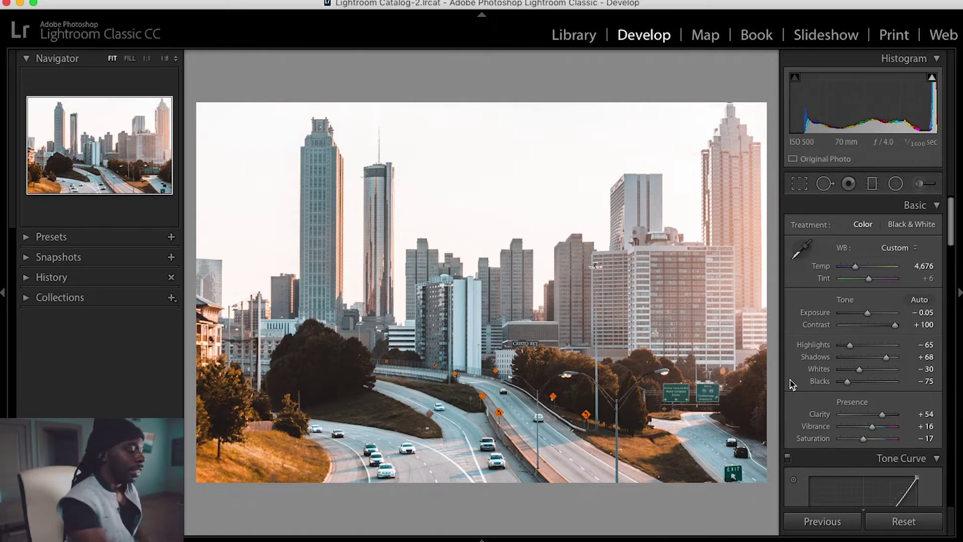
key(backslash)
key(backslash)
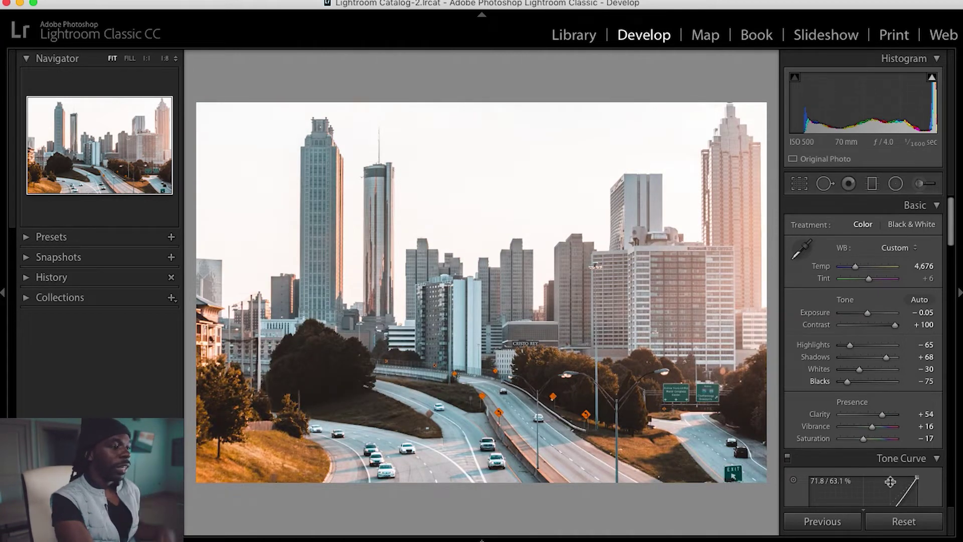
Reset all adjustments, then warm Temp to about 4,800 K and raise Contrast to +100
click(904, 522)
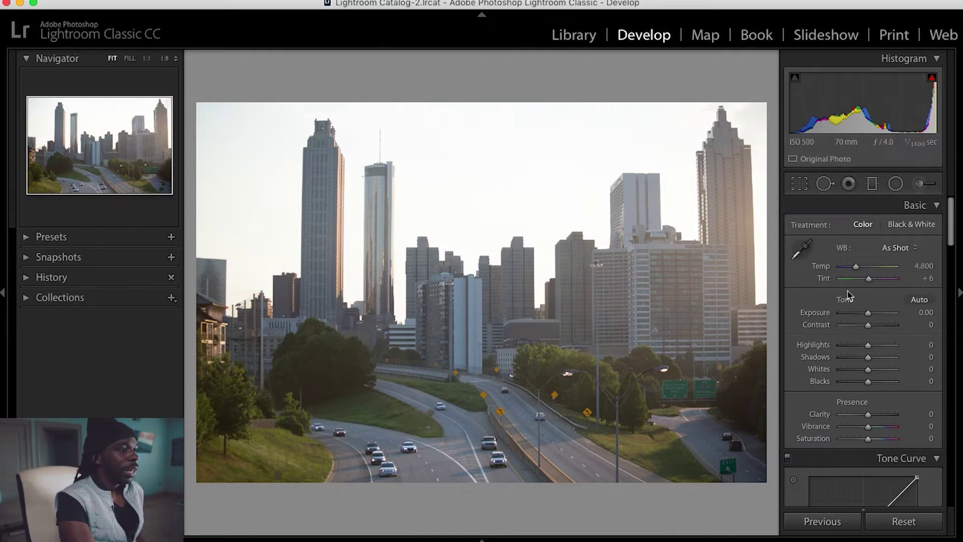
drag(857, 266, 856, 271)
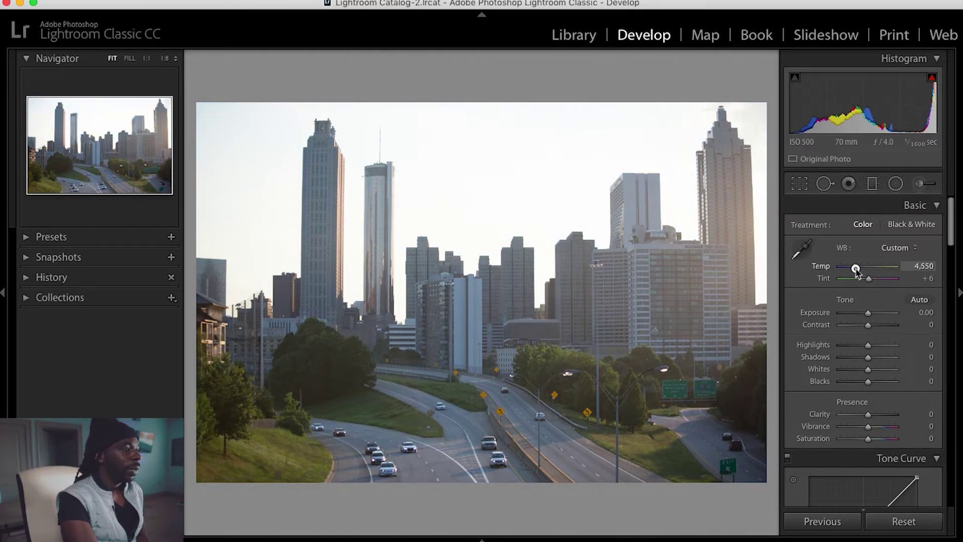
drag(856, 271, 859, 274)
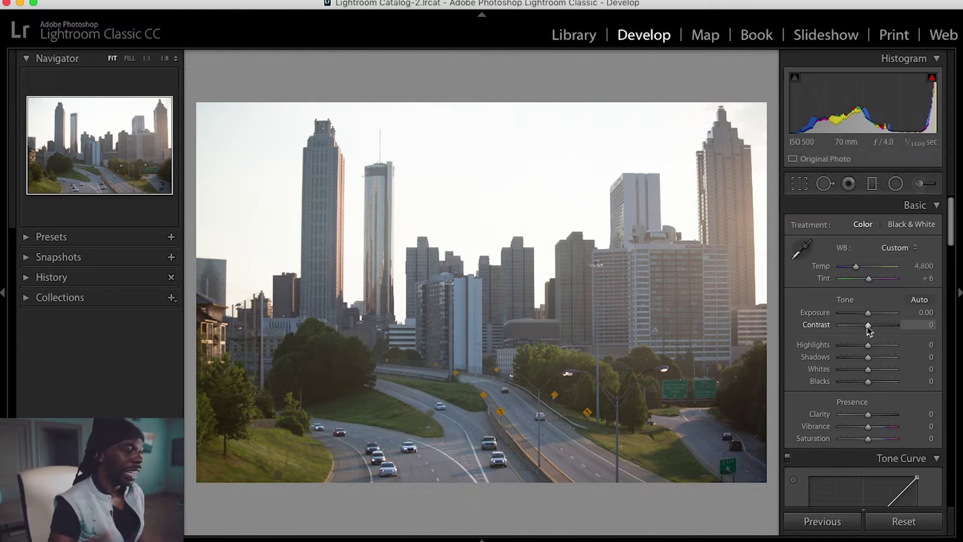
drag(866, 328, 898, 329)
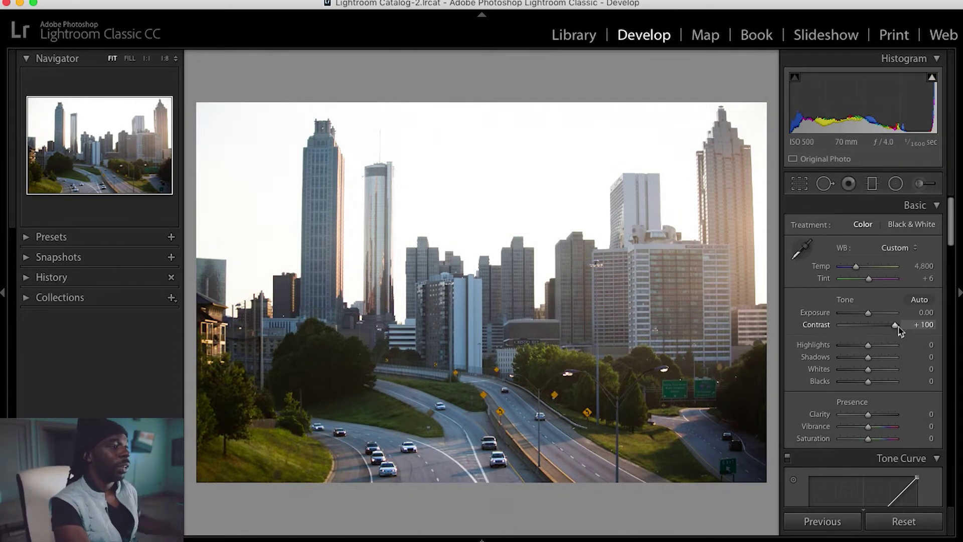
Set Highlights −66, Shadows +62, Whites −38, Blacks −54, Clarity +49, Vibrance +23 and Saturation −14
drag(870, 349, 853, 347)
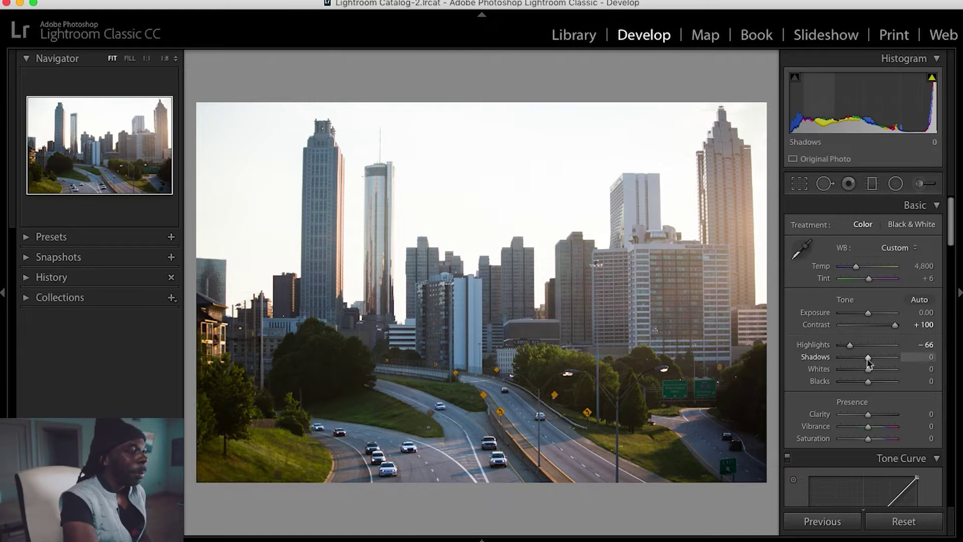
drag(867, 357, 853, 385)
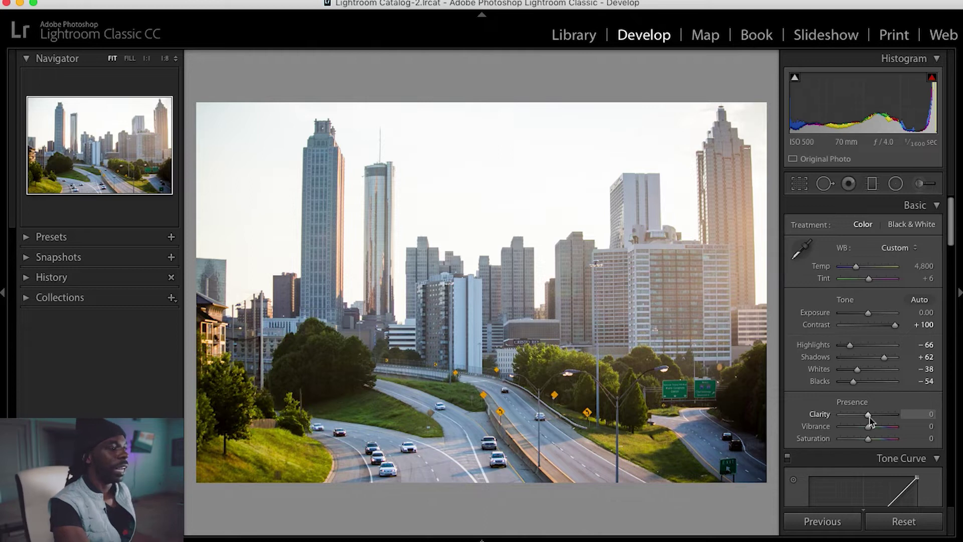
mouse_move(870, 420)
mouse_down()
mouse_move(884, 427)
mouse_move(876, 435)
mouse_up()
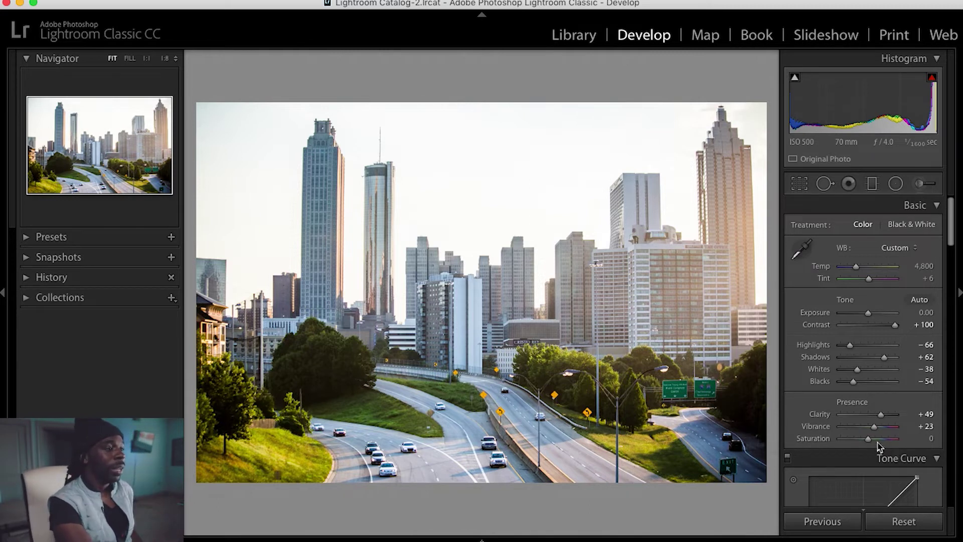
drag(869, 440, 864, 441)
Add a lowered highlight point, lift the black point and add a slightly lowered shadow point on the RGB curve
scroll(787, 469, down, 4)
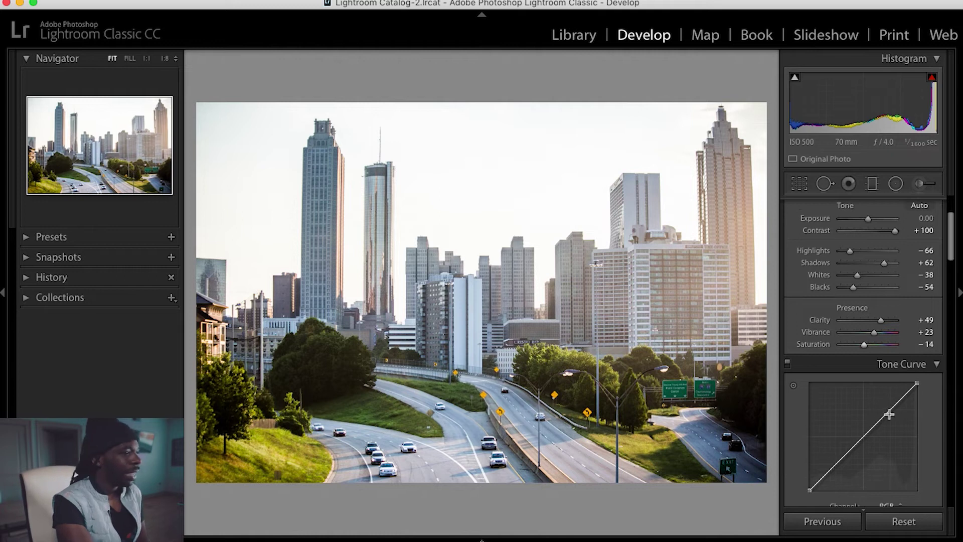
click(888, 413)
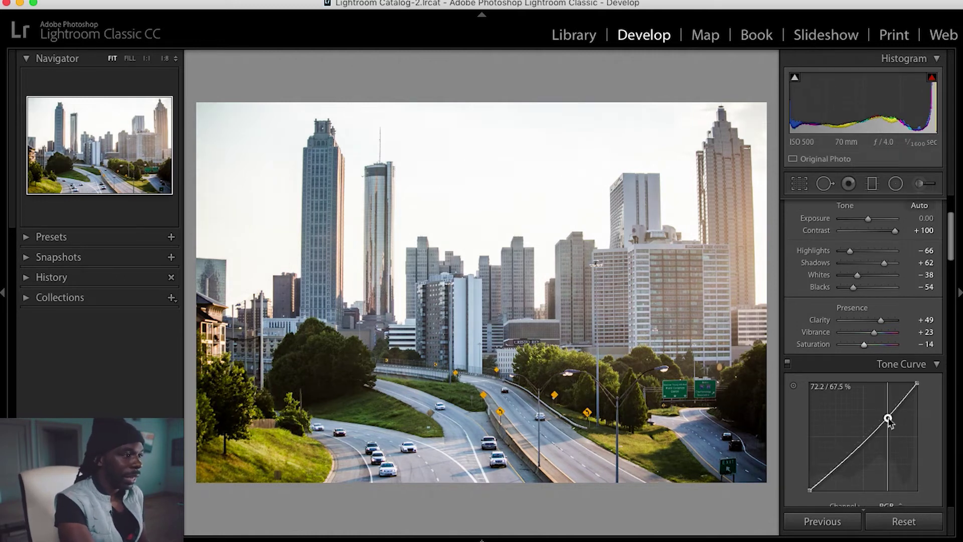
mouse_move(888, 419)
mouse_down()
mouse_move(872, 436)
mouse_move(895, 414)
mouse_up()
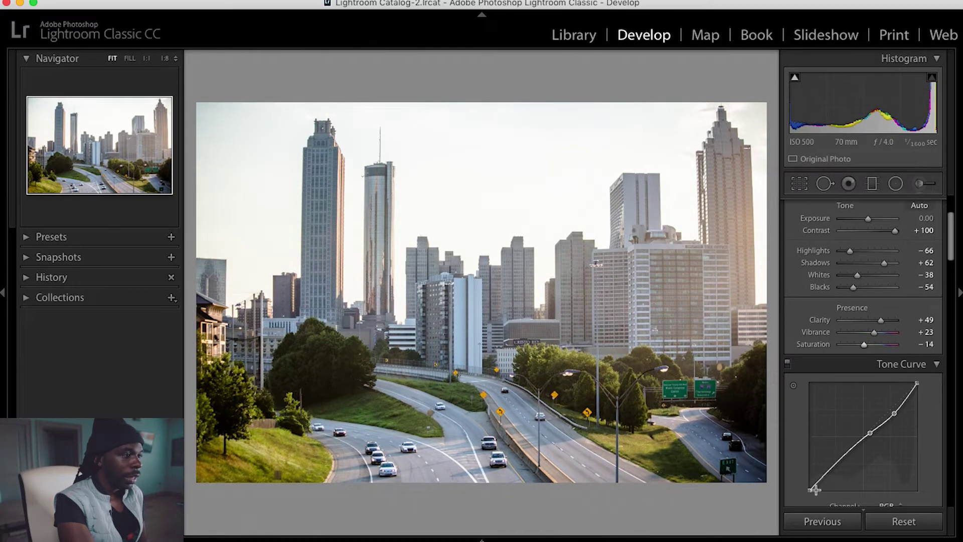
drag(810, 491, 810, 482)
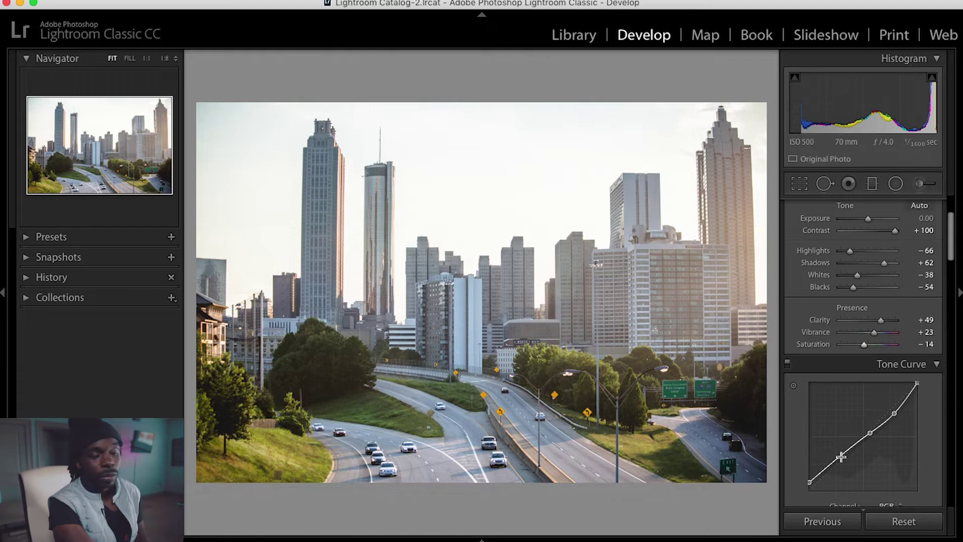
drag(842, 457, 838, 462)
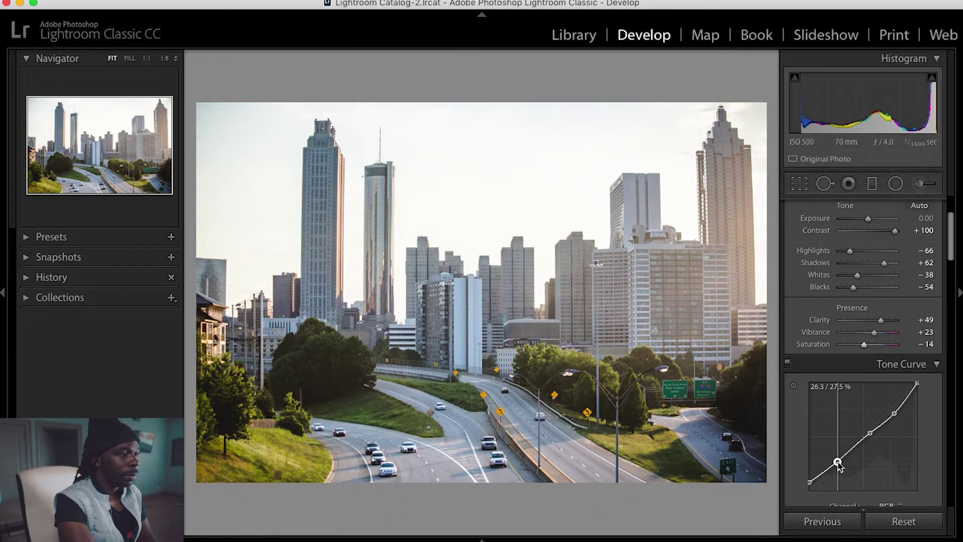
drag(838, 462, 838, 464)
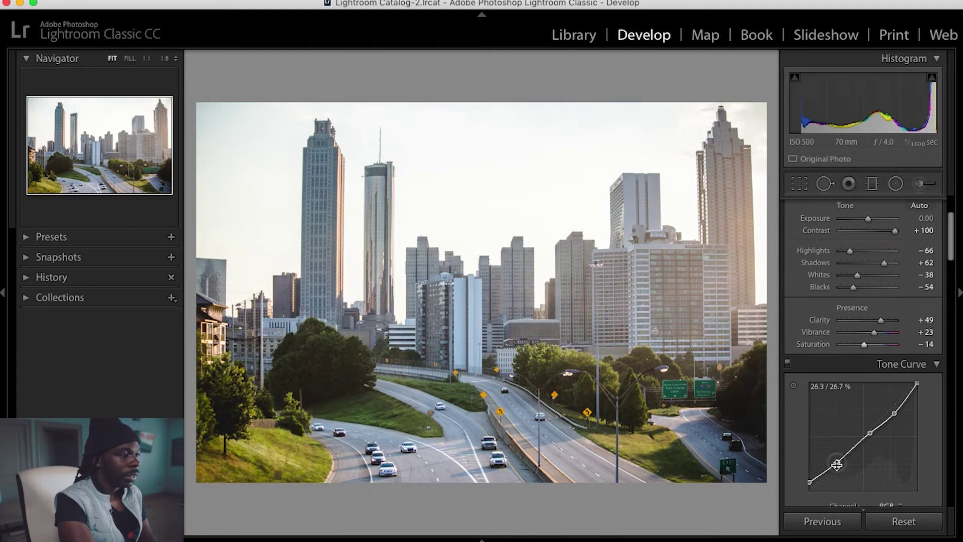
scroll(794, 425, down, 6)
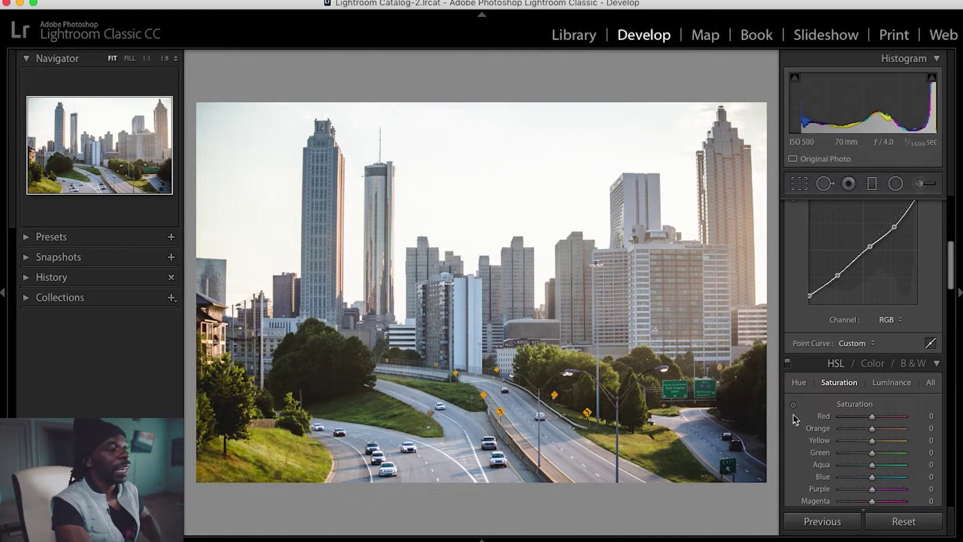
Lower HSL saturation to Orange −15 and Yellow −32
scroll(793, 421, down, 3)
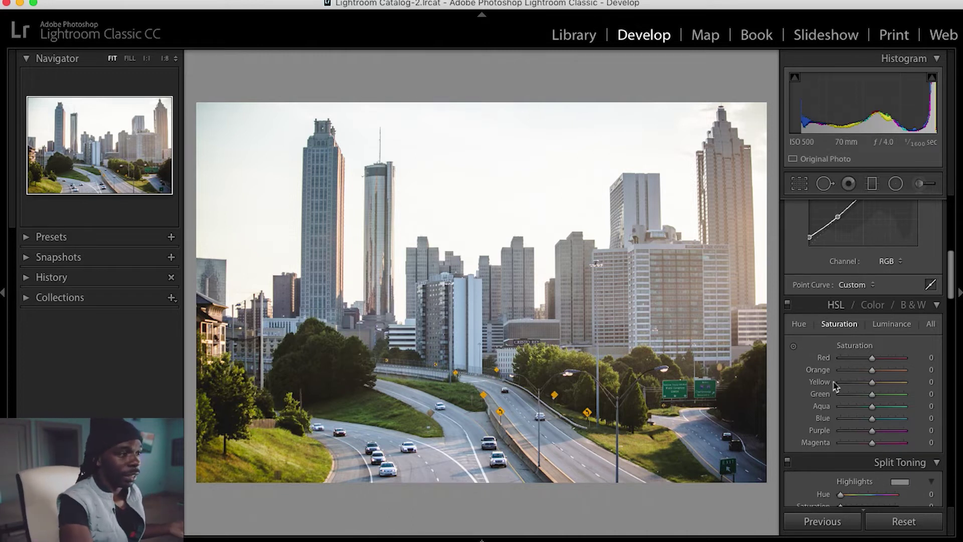
mouse_move(872, 382)
mouse_down()
mouse_move(861, 385)
mouse_move(872, 372)
mouse_move(896, 397)
mouse_move(871, 401)
mouse_up()
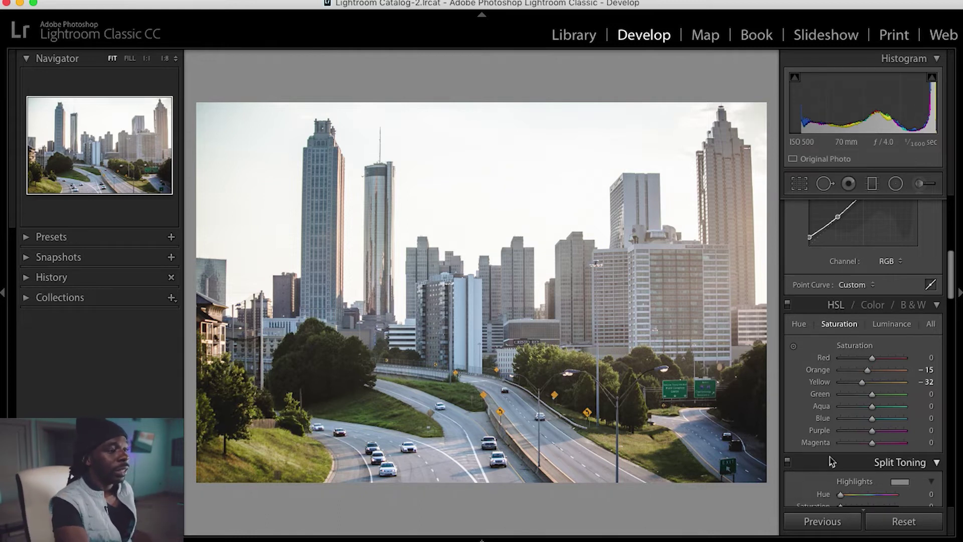
Set the split-toning Highlights Hue to 50 and Saturation to 16
scroll(830, 458, down, 3)
scroll(831, 458, down, 3)
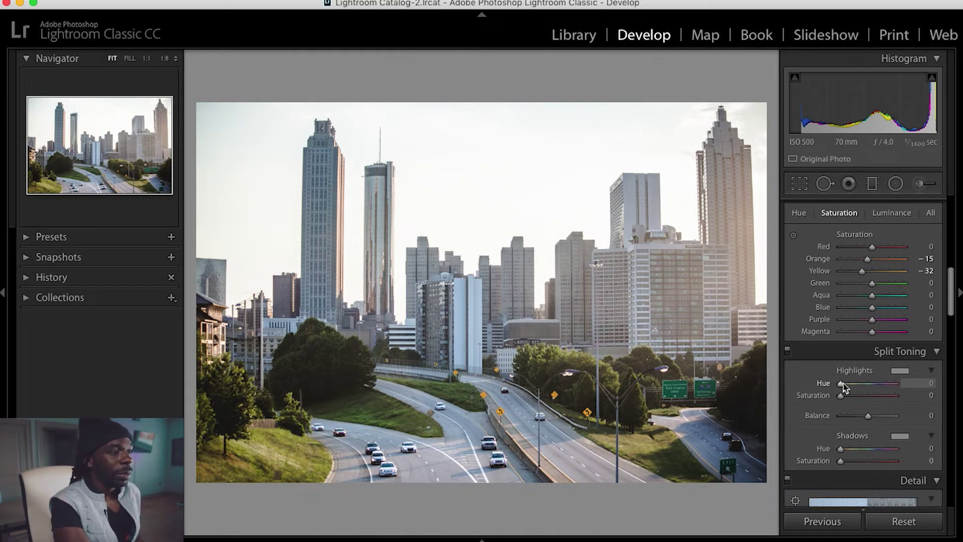
drag(843, 384, 851, 392)
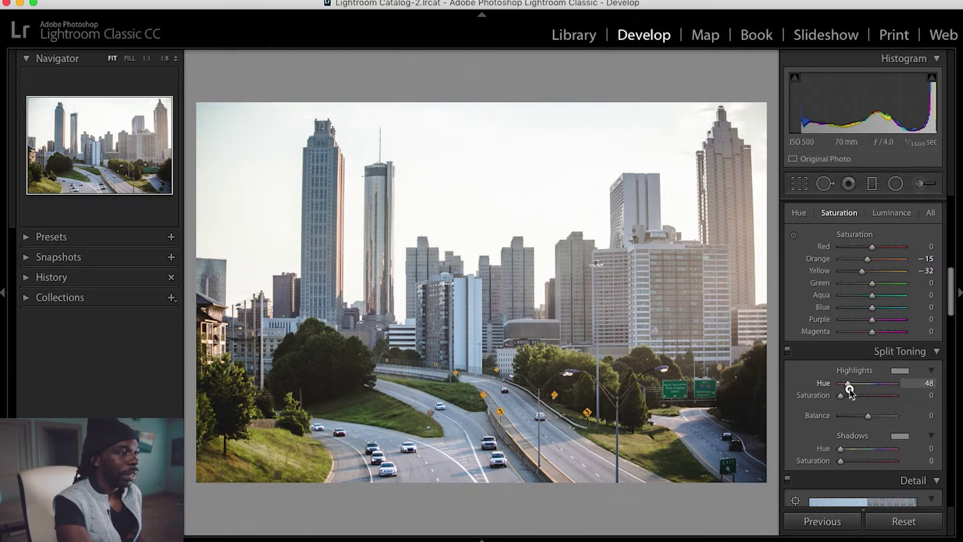
drag(851, 389, 852, 392)
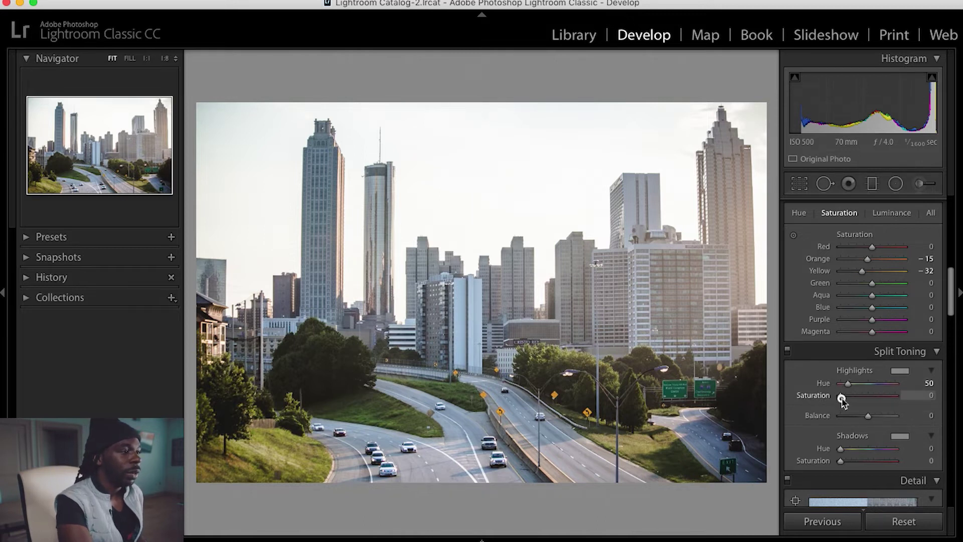
mouse_move(842, 397)
mouse_down()
mouse_move(855, 405)
mouse_move(832, 397)
mouse_up()
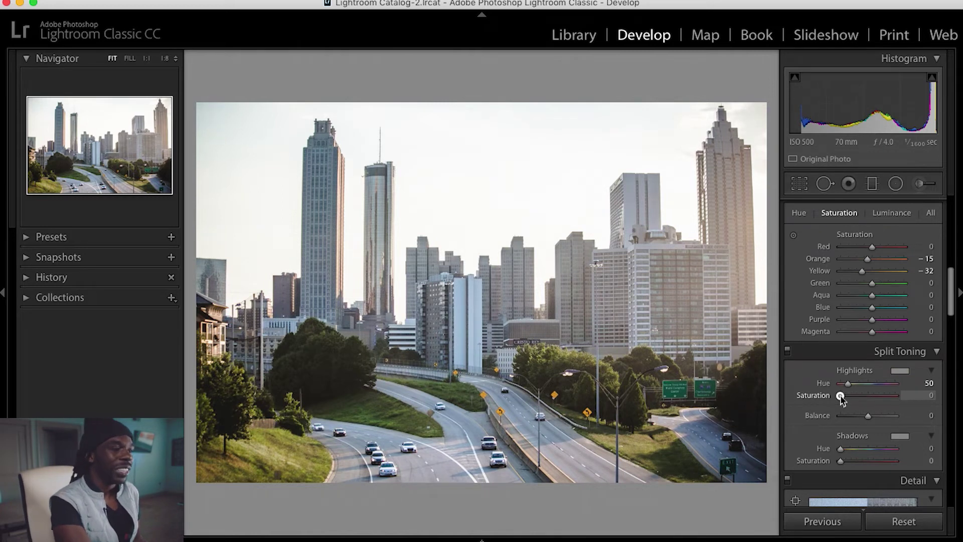
drag(842, 397, 849, 397)
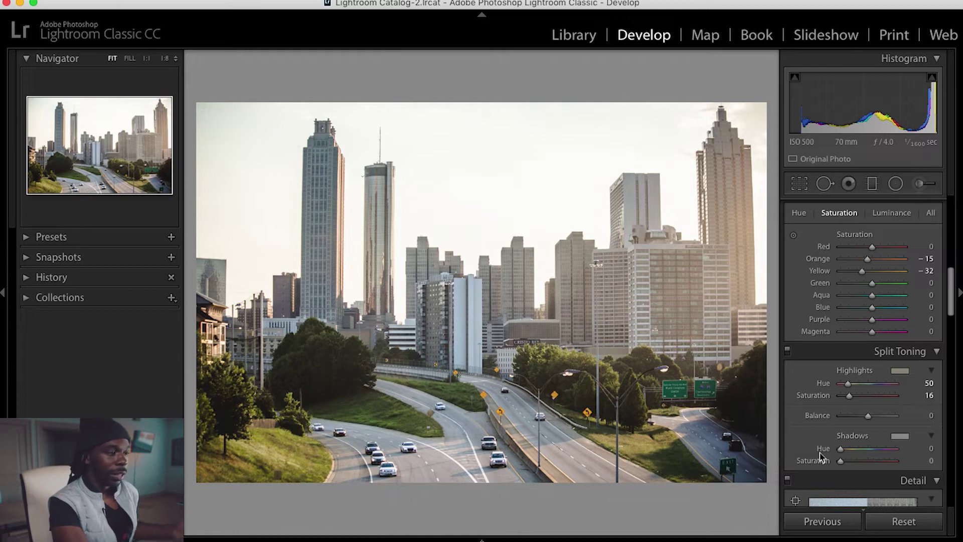
Set Sharpening Amount to 69 and Luminance noise reduction to 7
scroll(803, 454, down, 10)
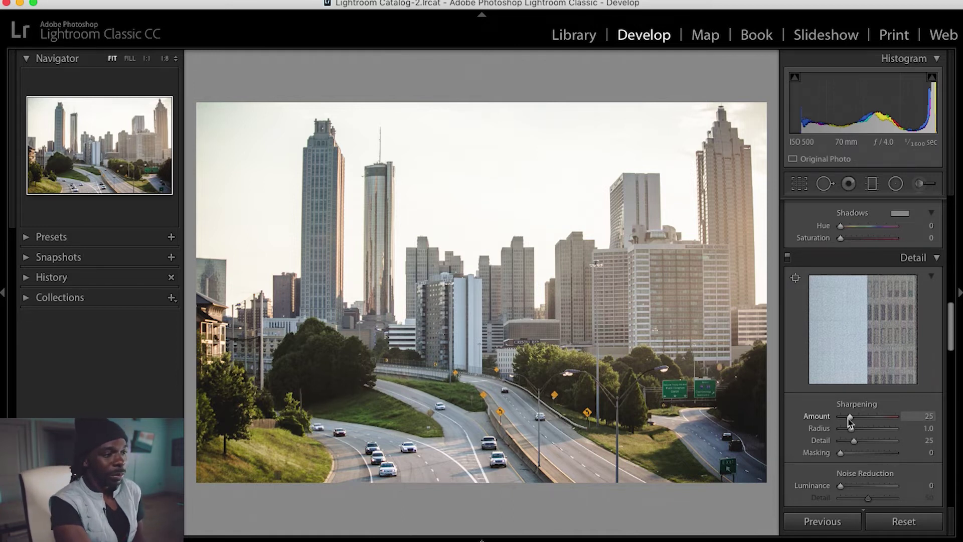
drag(850, 423, 864, 426)
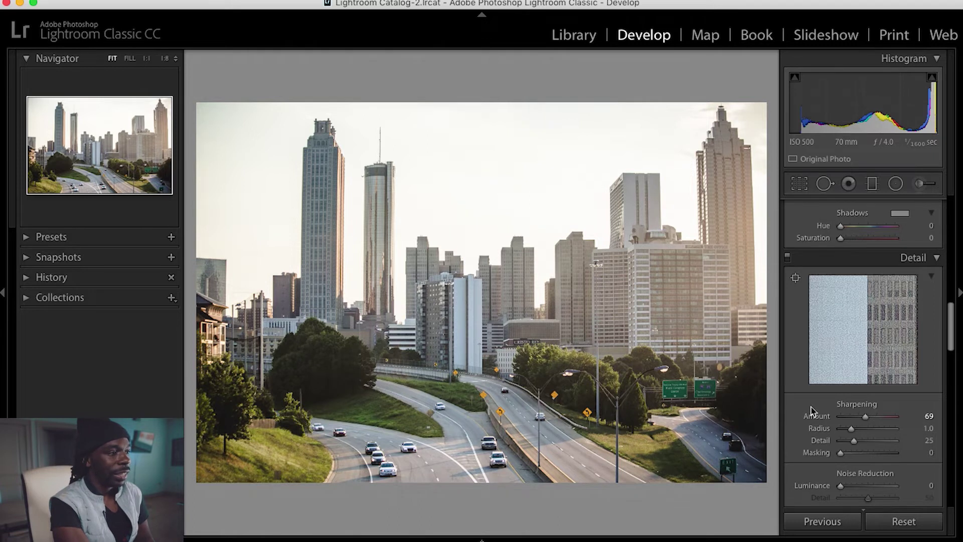
scroll(813, 412, down, 3)
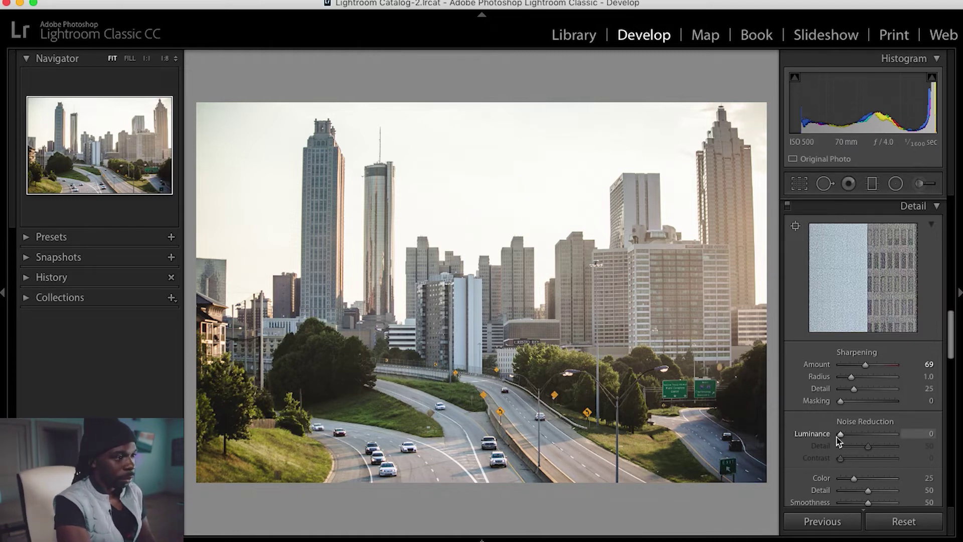
drag(839, 436, 843, 439)
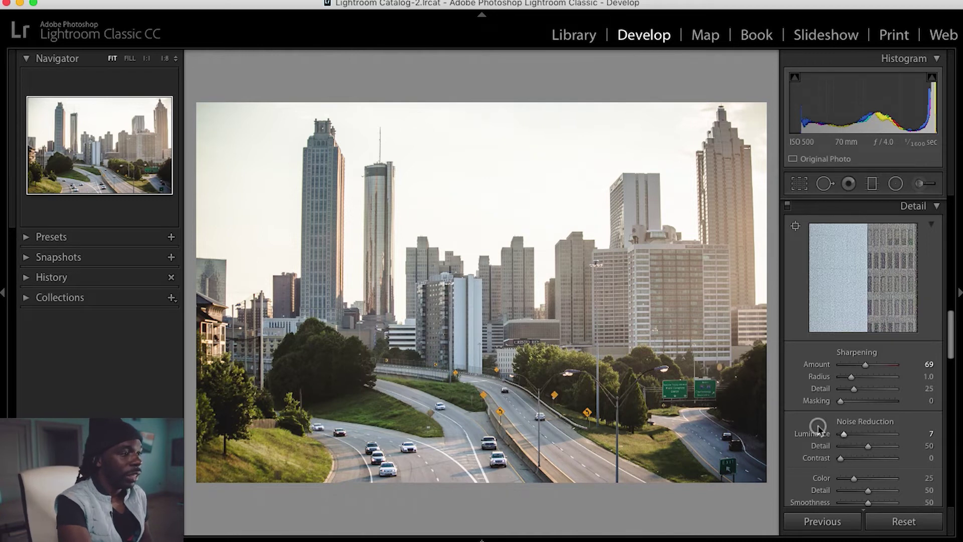
Turn on Remove Chromatic Aberration for the skyline photo
scroll(819, 429, down, 3)
scroll(819, 429, down, 6)
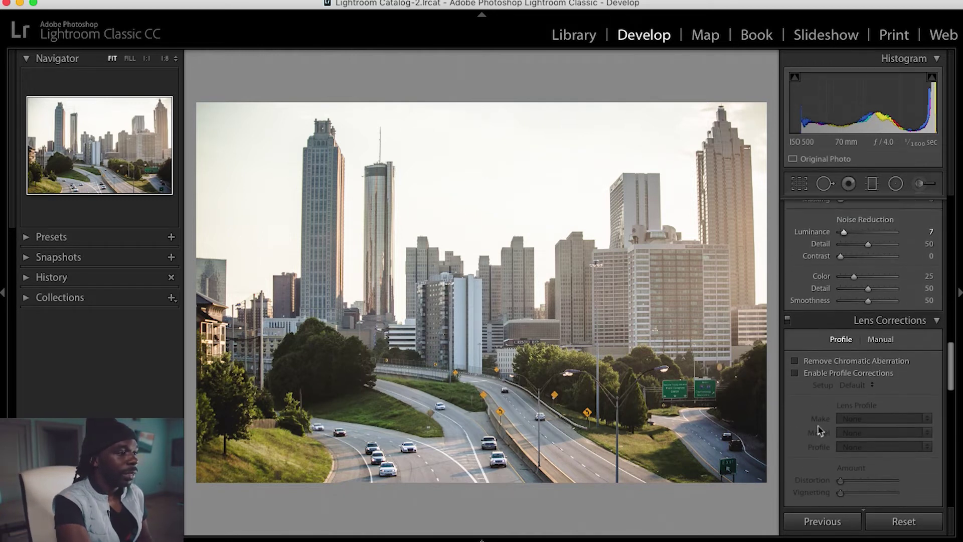
click(795, 361)
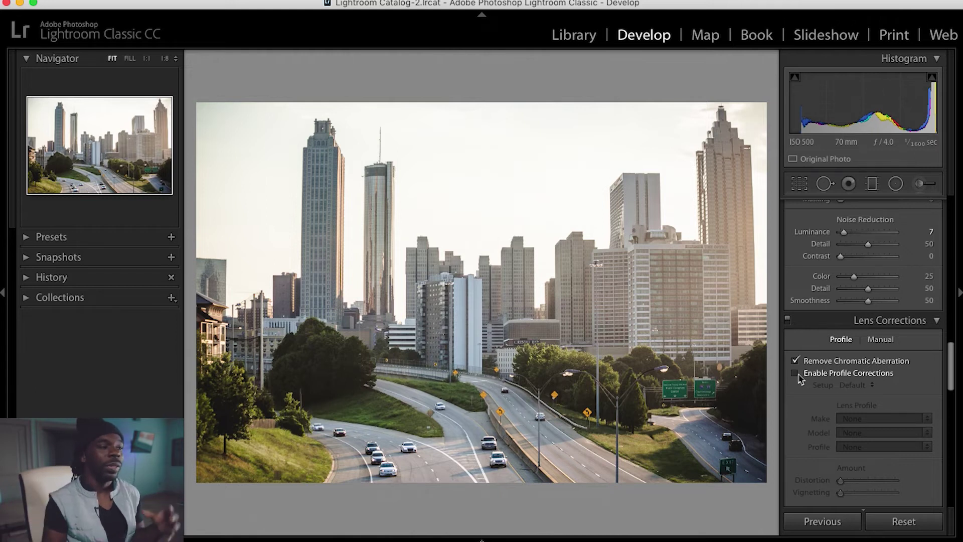
Enable the Canon EF 70-300mm profile correction at Distortion and Vignetting 100, toggling it to compare
click(796, 374)
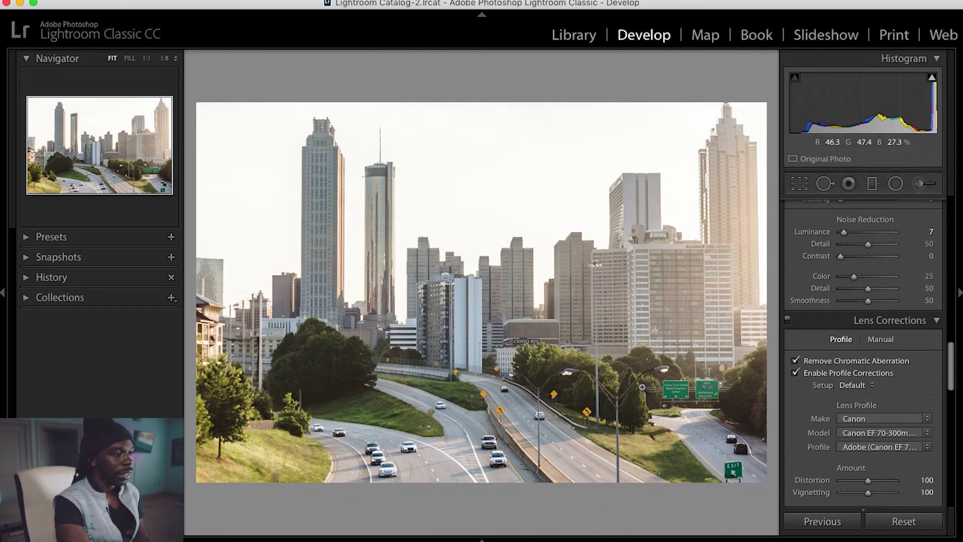
click(796, 373)
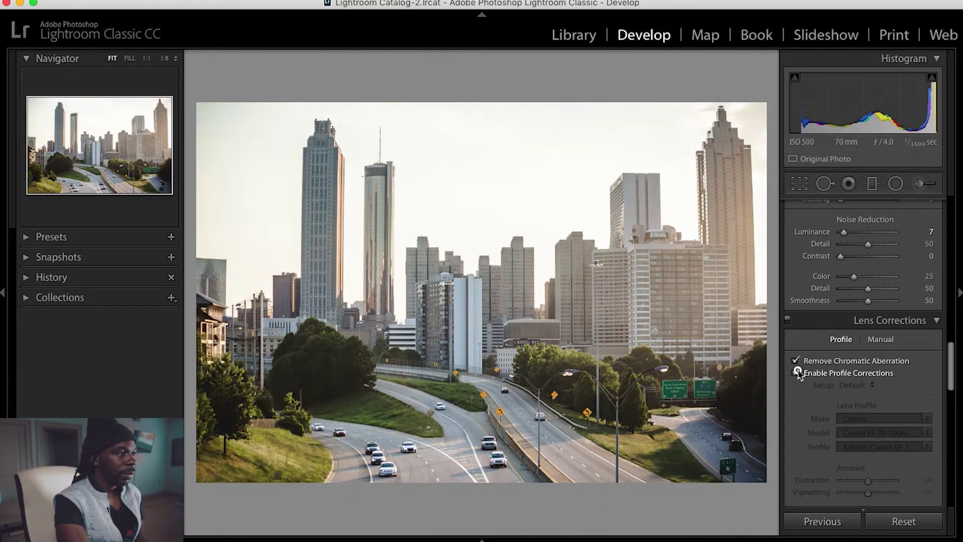
click(797, 373)
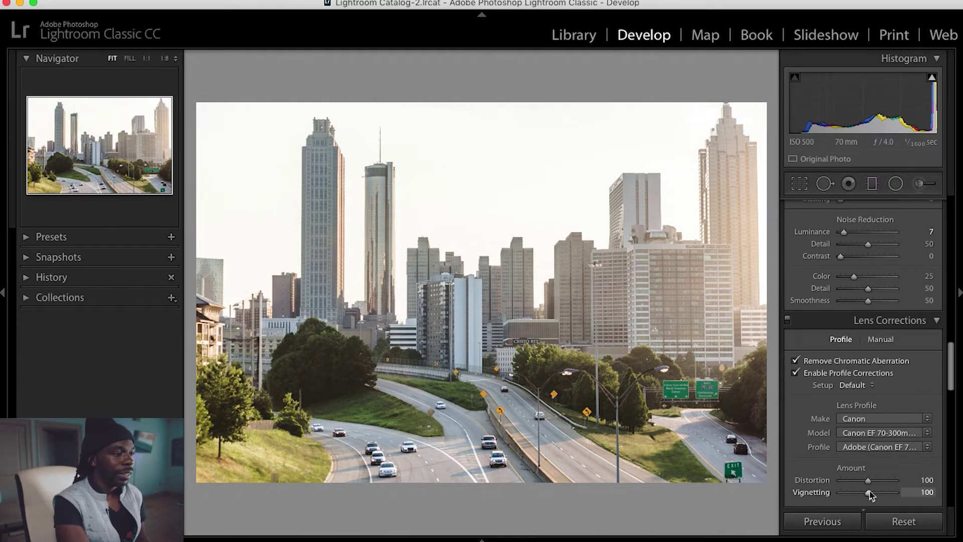
scroll(827, 482, down, 1)
scroll(828, 480, down, 1)
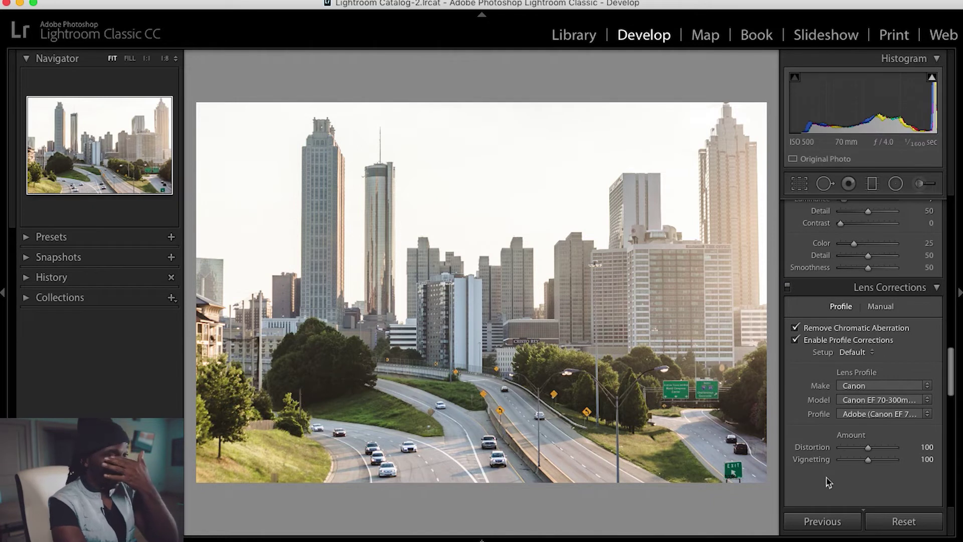
scroll(827, 482, down, 10)
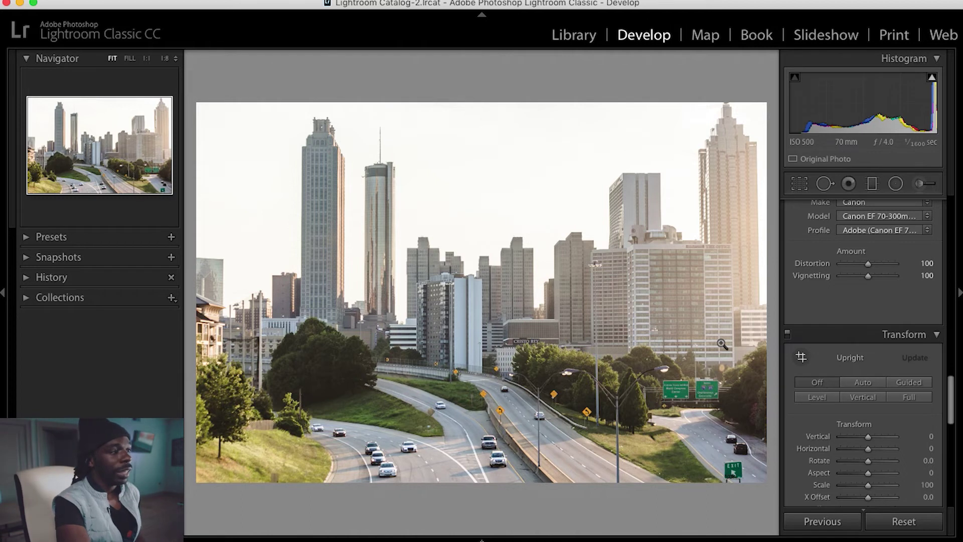
Apply Upright Auto perspective correction so the skyline buildings stand straighter
click(867, 390)
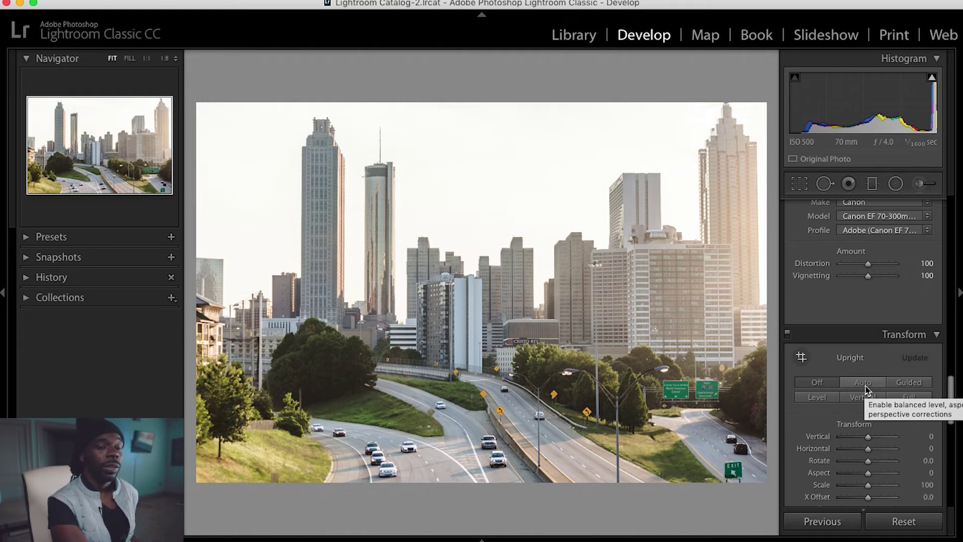
click(863, 382)
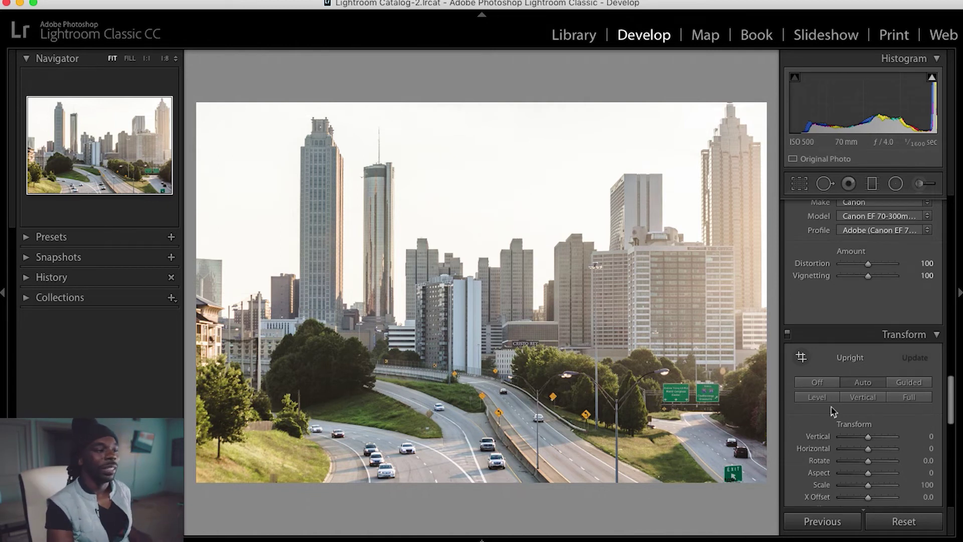
scroll(816, 446, down, 8)
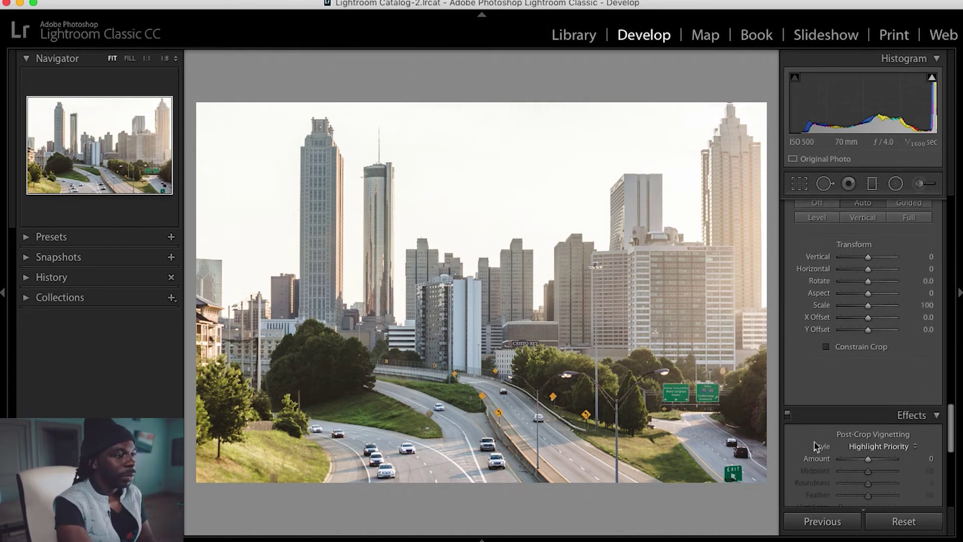
scroll(815, 446, down, 6)
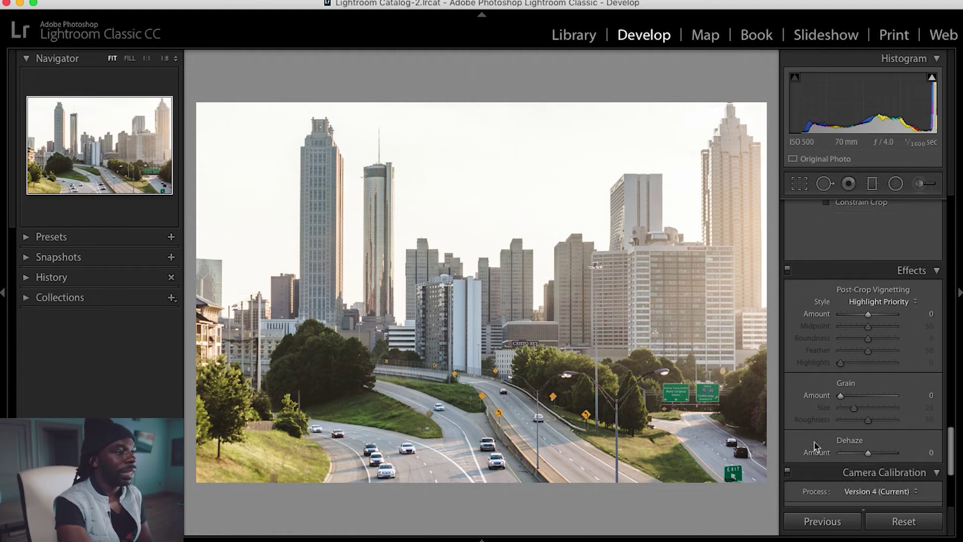
scroll(815, 446, down, 1)
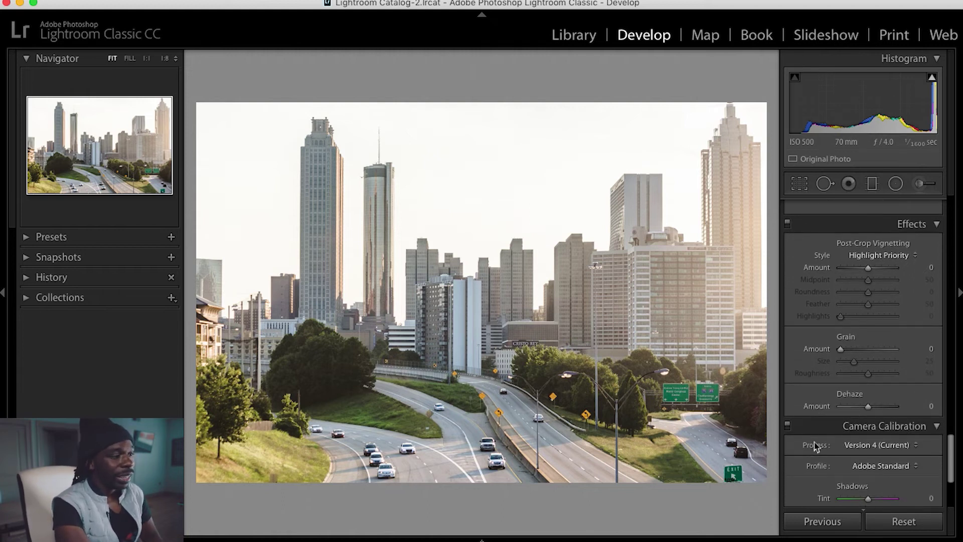
scroll(815, 445, down, 5)
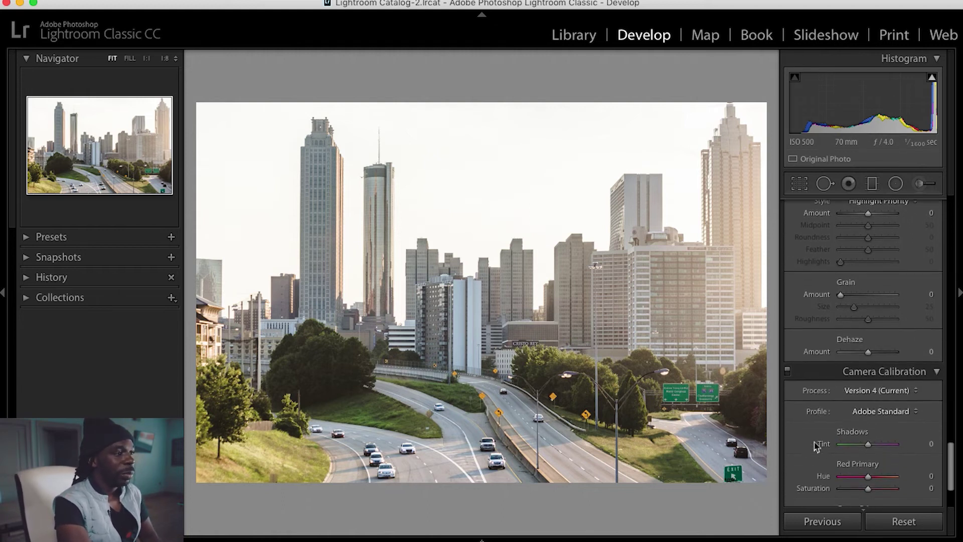
scroll(816, 447, up, 4)
scroll(815, 447, down, 2)
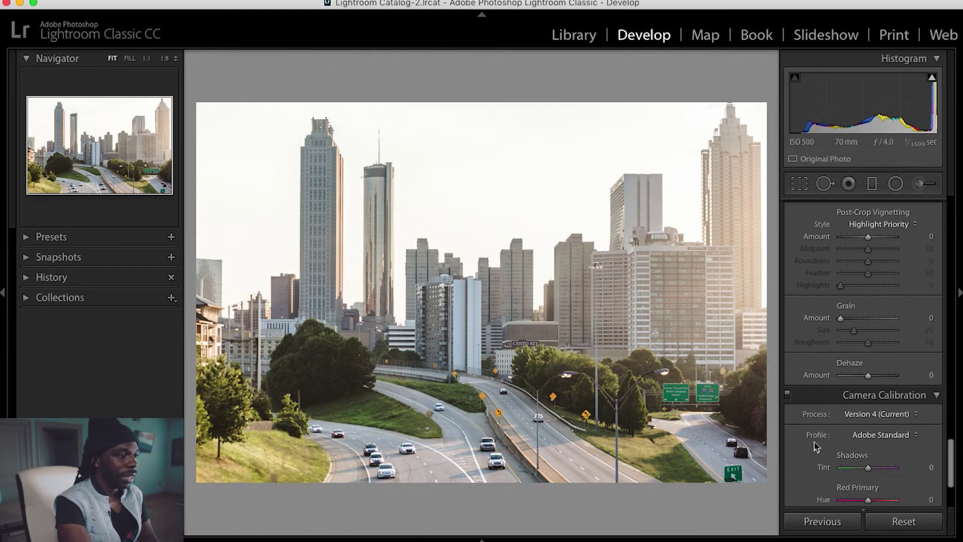
scroll(815, 446, down, 3)
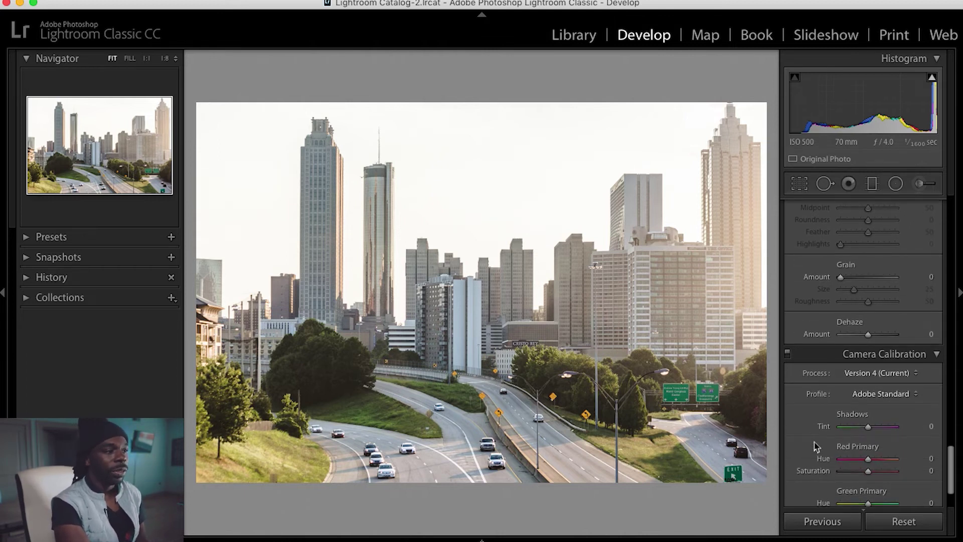
scroll(816, 446, down, 5)
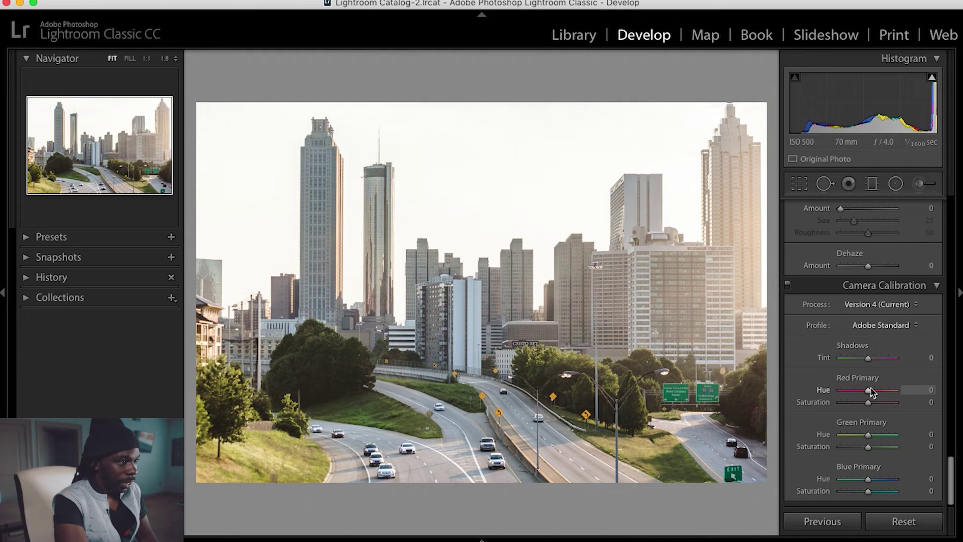
Set Red Primary Hue +97, Blue Primary Hue −84 and Blue Saturation −30, comparing with the original
drag(871, 393, 897, 404)
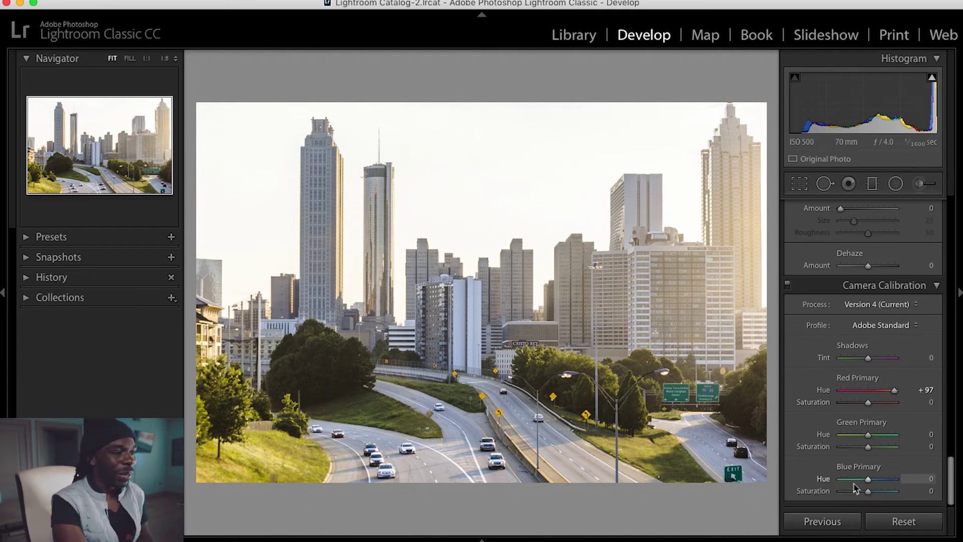
drag(868, 480, 844, 481)
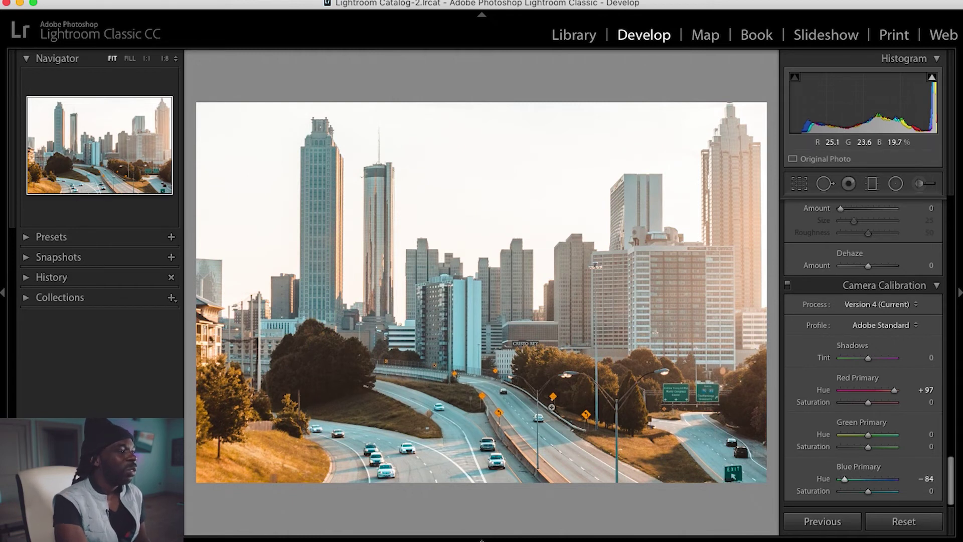
drag(869, 493, 861, 494)
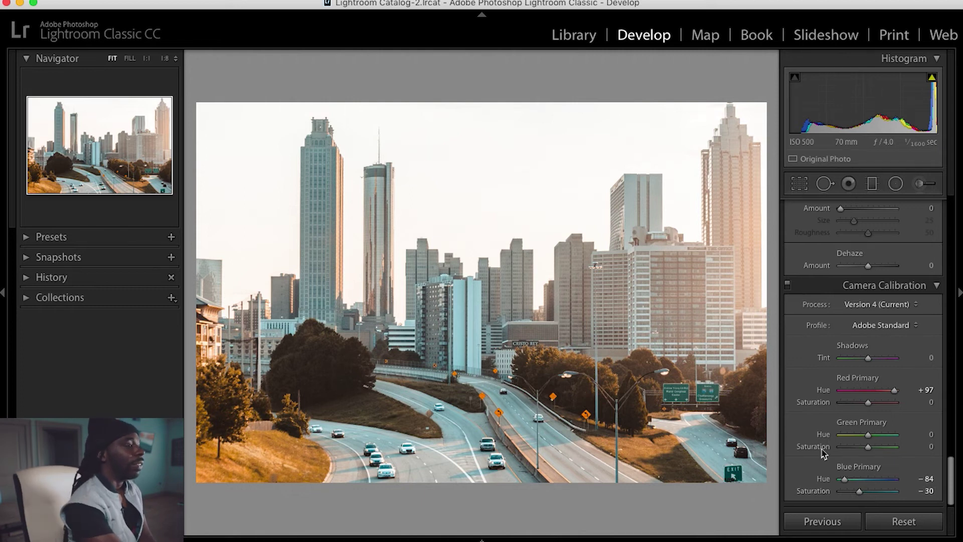
key(backslash)
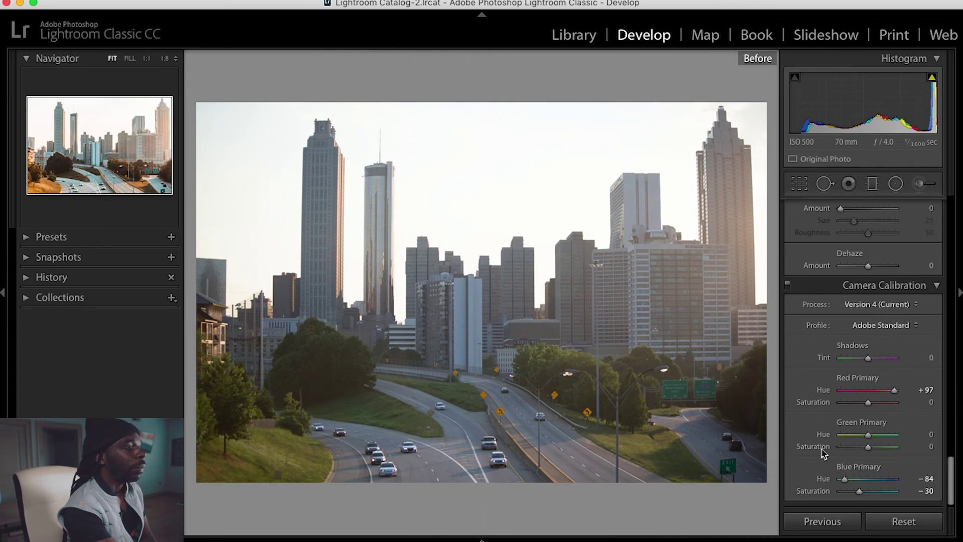
key(backslash)
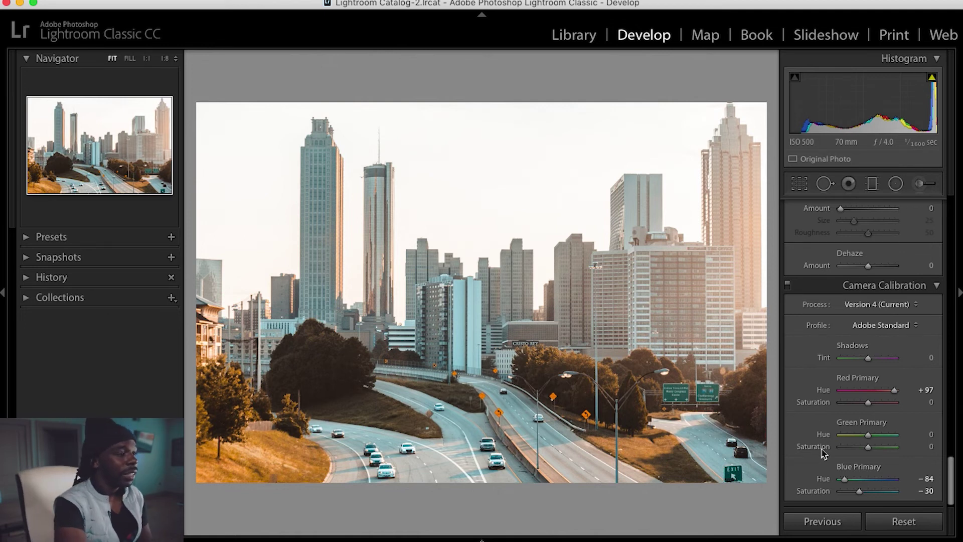
Back in the Basic panel, move white balance Tint from +6 to −3, keeping Temp at 4,800
scroll(823, 454, up, 10)
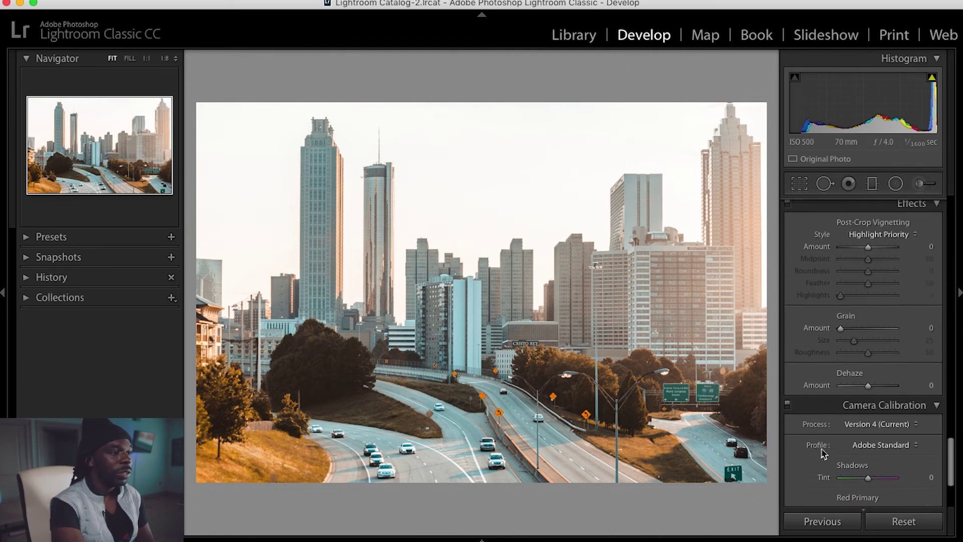
scroll(823, 454, up, 20)
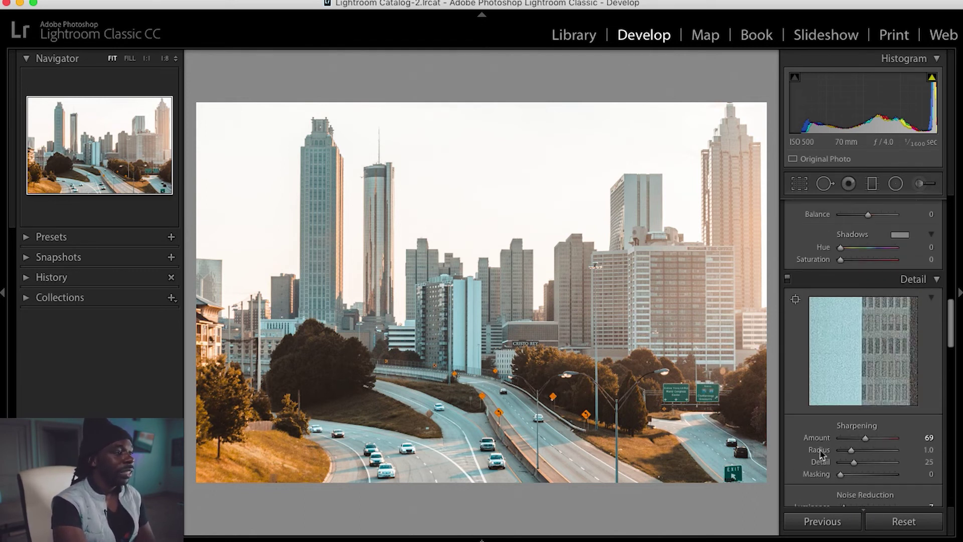
scroll(822, 454, up, 20)
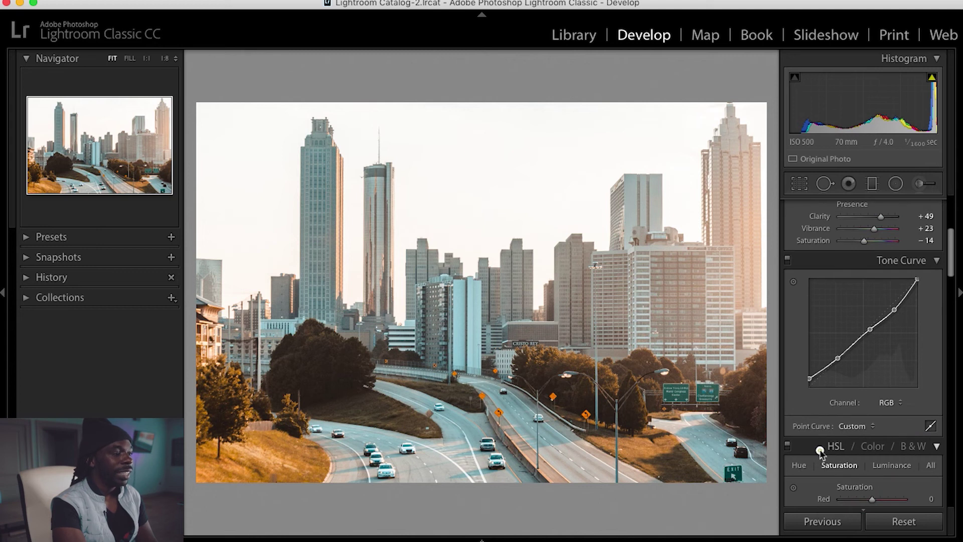
right_click(819, 450)
click(955, 254)
drag(953, 224, 953, 196)
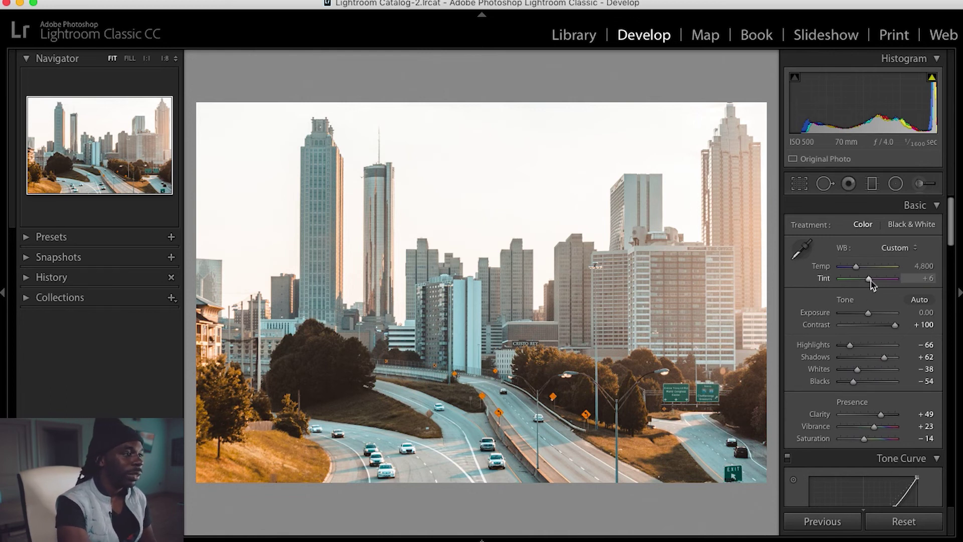
drag(871, 283, 869, 287)
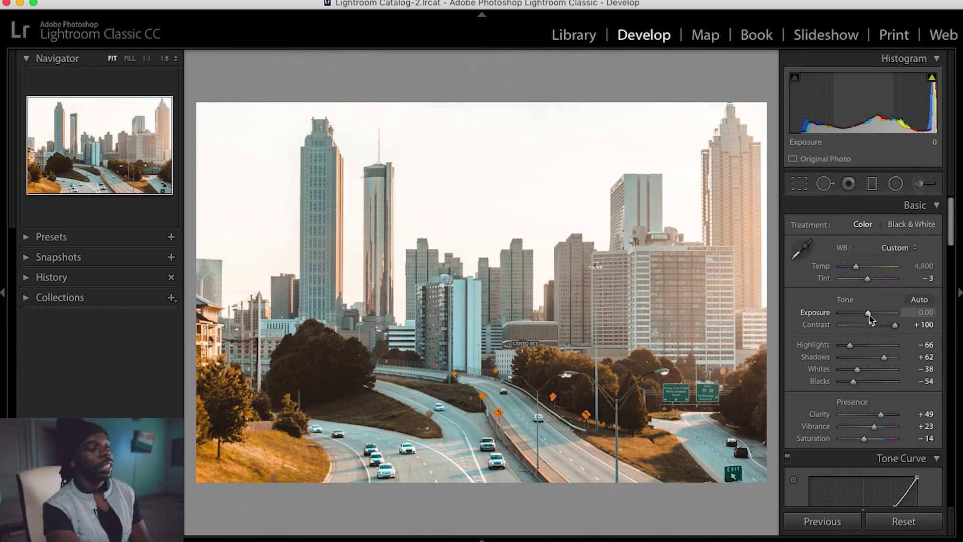
In the Basic panel, set Exposure to −0.05 and drop Whites from −38 to −45
drag(869, 315, 869, 319)
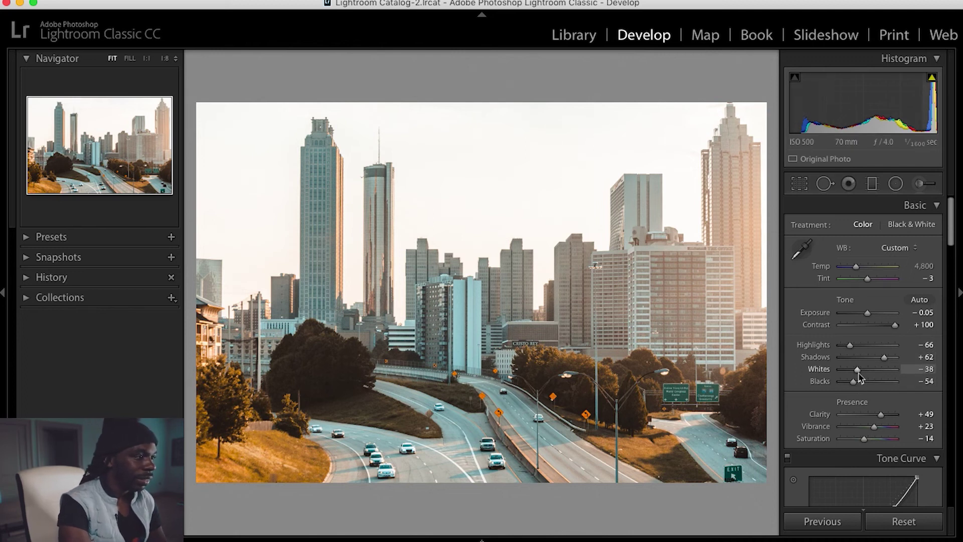
mouse_move(859, 372)
mouse_down()
mouse_move(874, 370)
mouse_move(845, 372)
mouse_move(862, 382)
mouse_move(844, 372)
mouse_move(876, 385)
mouse_move(856, 380)
mouse_up()
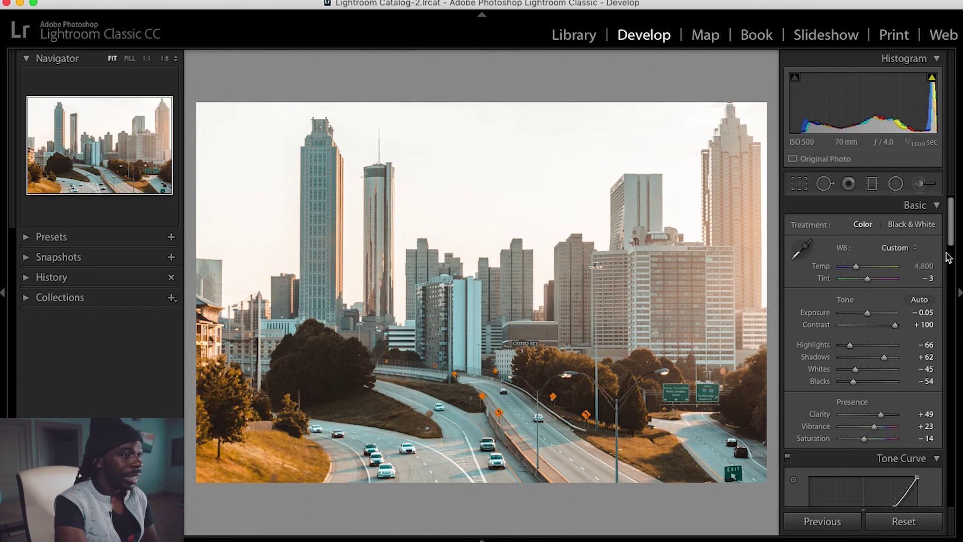
drag(952, 236, 936, 309)
scroll(936, 306, up, 5)
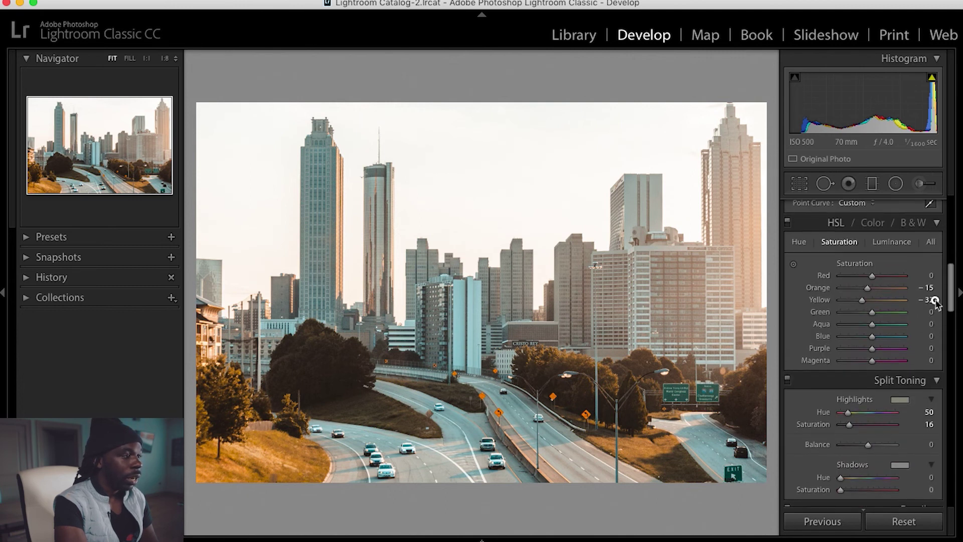
scroll(934, 291, down, 10)
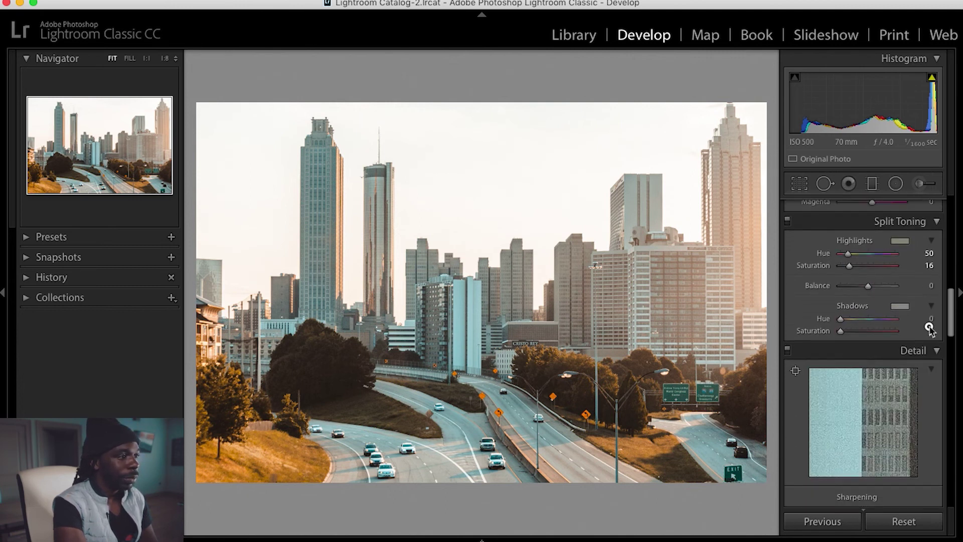
scroll(932, 359, up, 15)
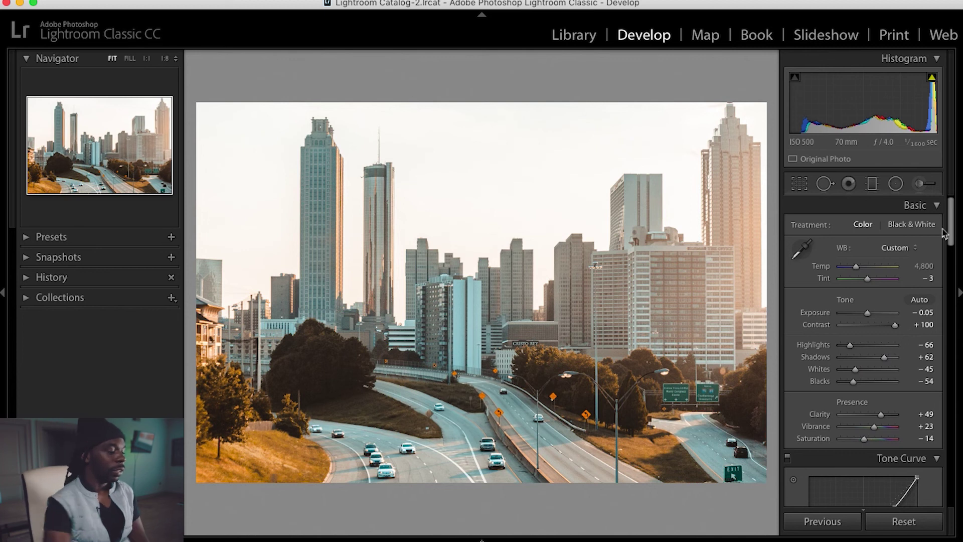
key(backslash)
key(backslash)
key(backslash)
key(backslash)
key(backslash)
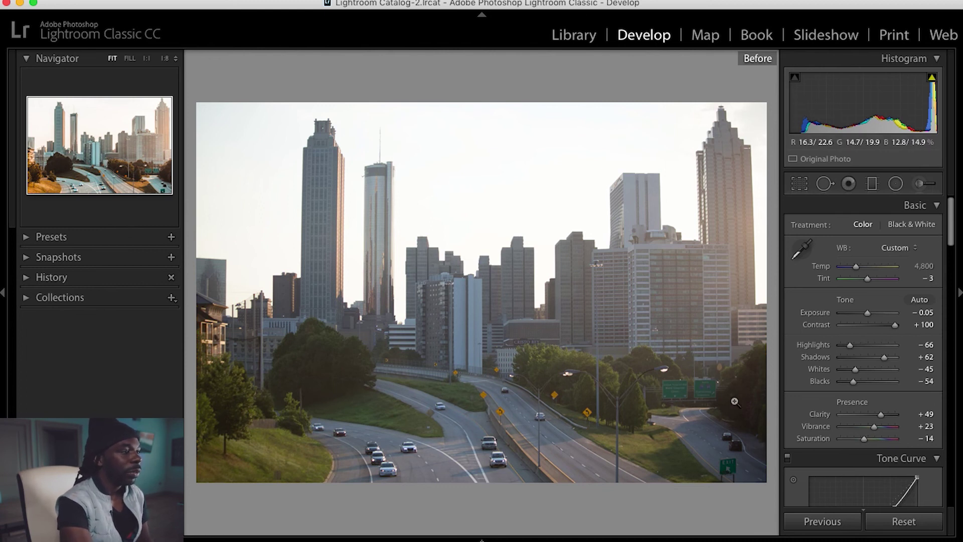
key(backslash)
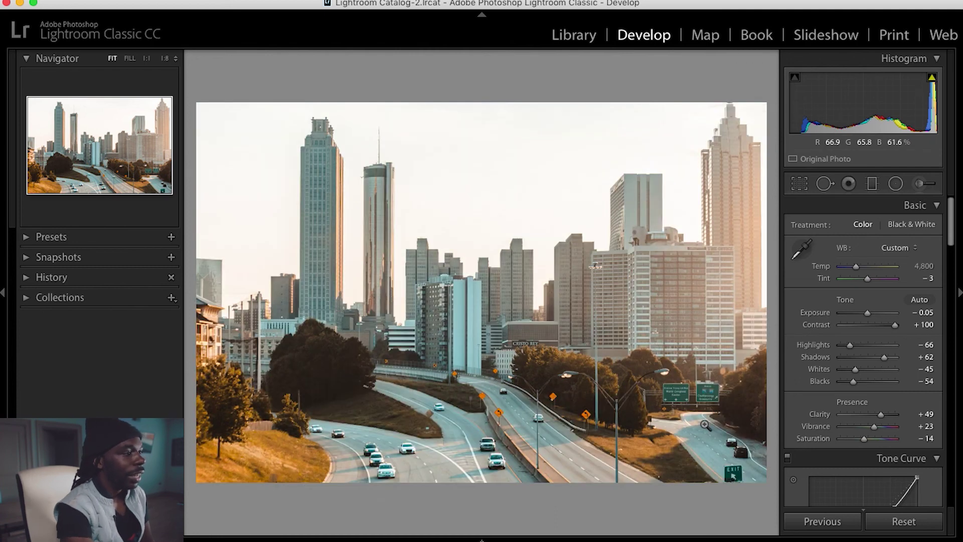